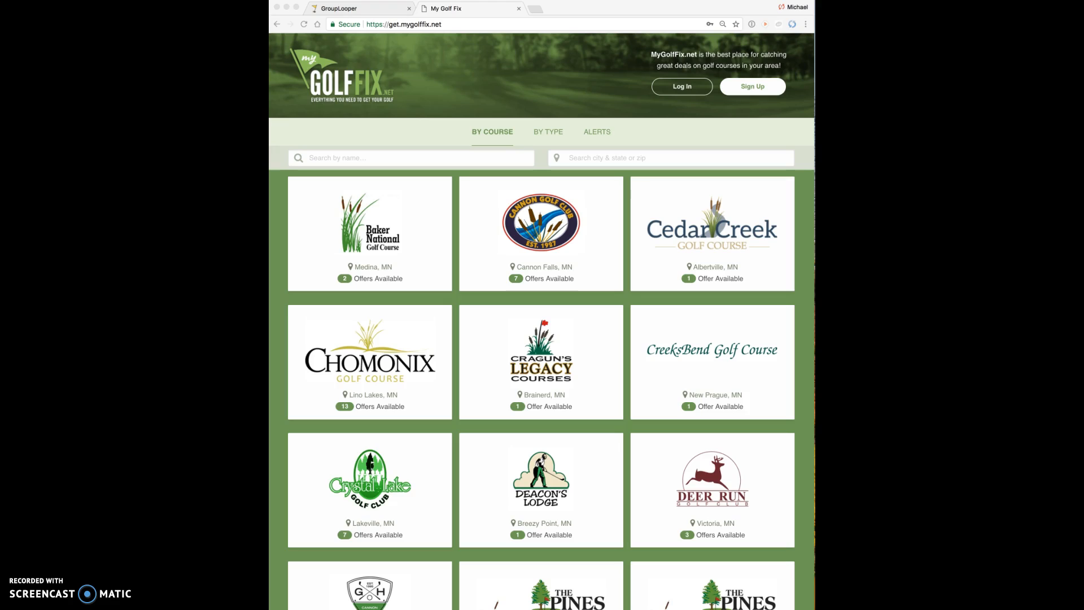
Step: Switch to the browser tab showing grouplooper.com
click(350, 9)
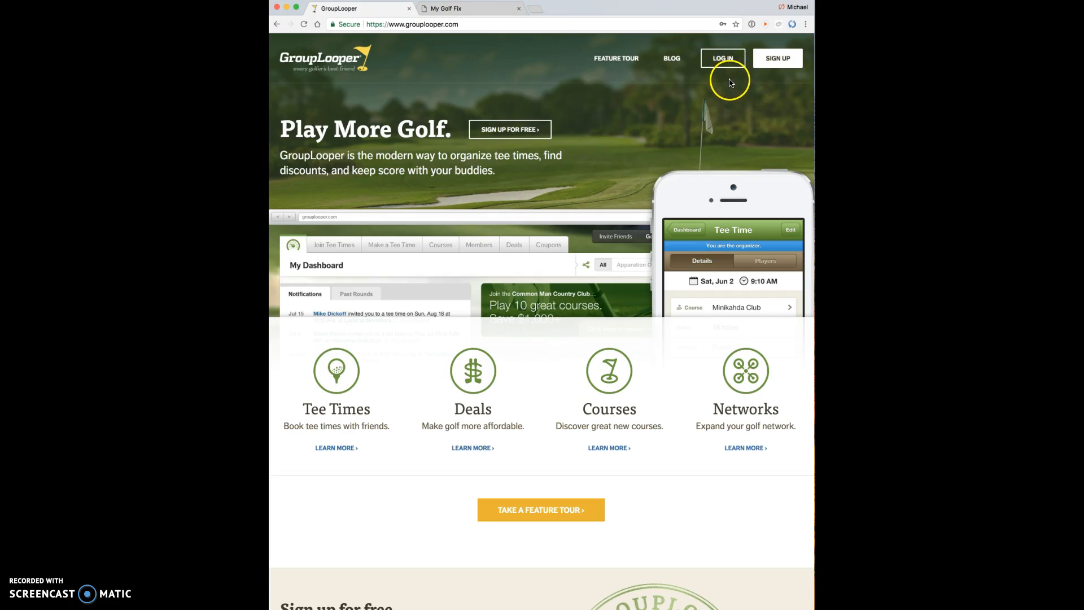
Step: Log in to GroupLooper, replacing the autofilled email with the facility admin's email and password
click(724, 59)
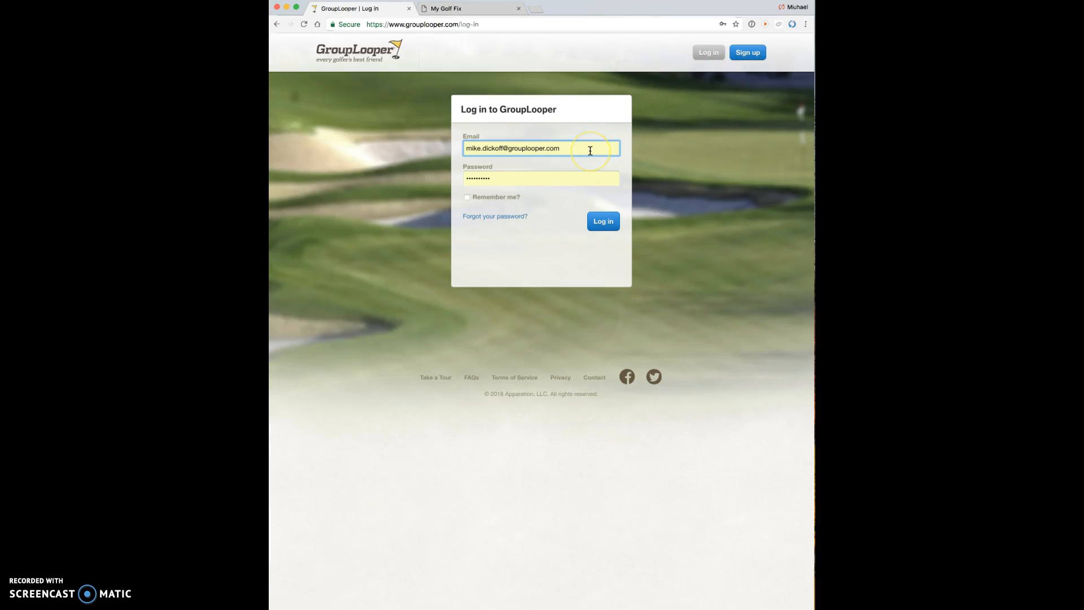
click(589, 151)
key(BackSpace)
key(BackSpace)
key(BackSpace)
key(BackSpace)
key(BackSpace)
key(BackSpace)
key(BackSpace)
key(BackSpace)
key(BackSpace)
key(BackSpace)
key(BackSpace)
key(BackSpace)
key(BackSpace)
key(BackSpace)
key(BackSpace)
key(BackSpace)
key(BackSpace)
key(BackSpace)
key(BackSpace)
key(BackSpace)
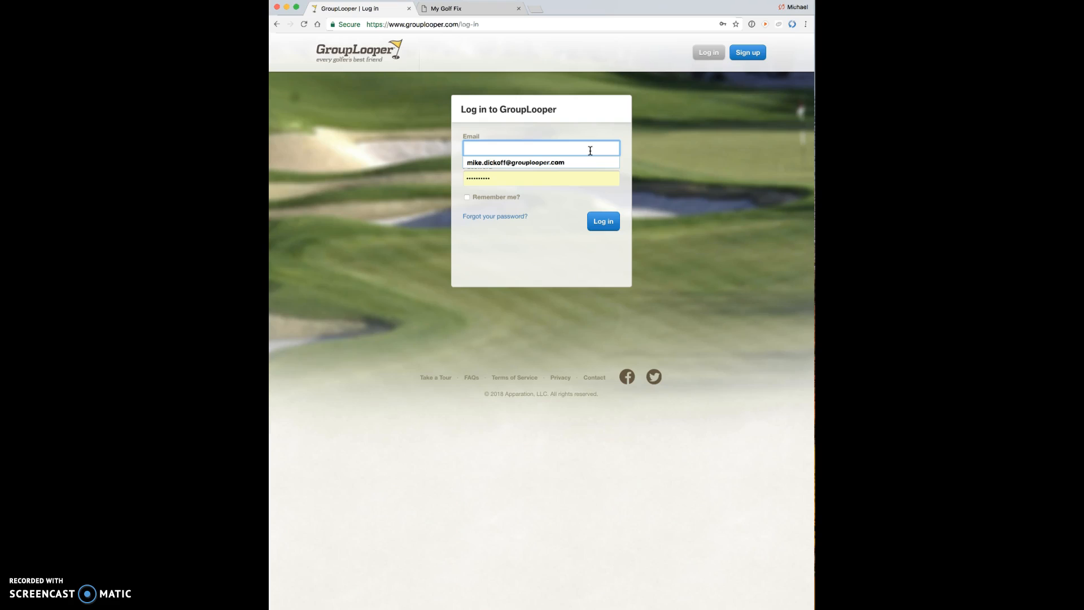
key(Tab)
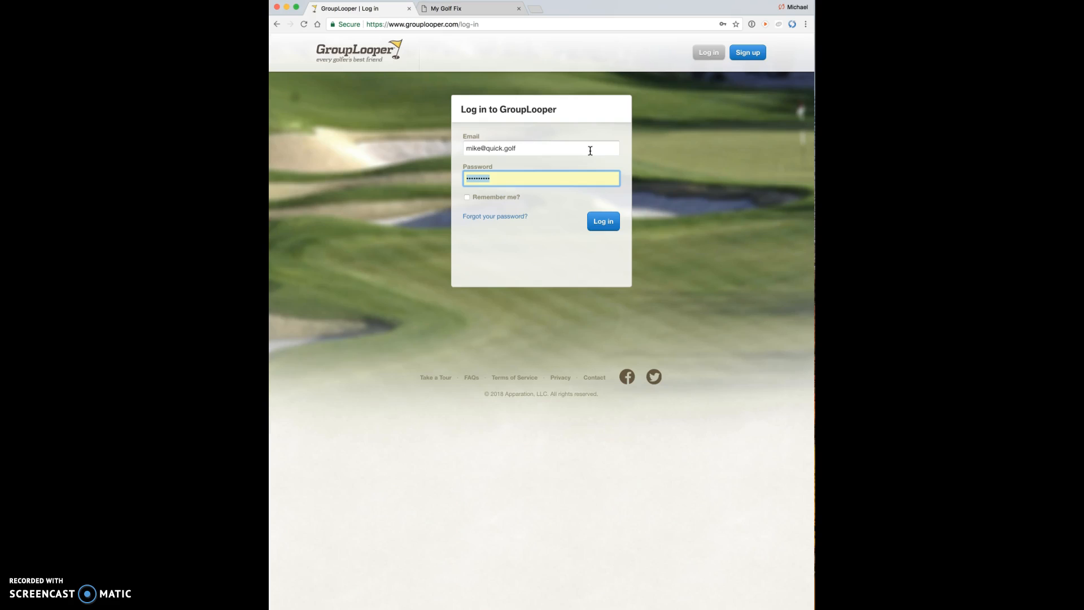
text(•••••)
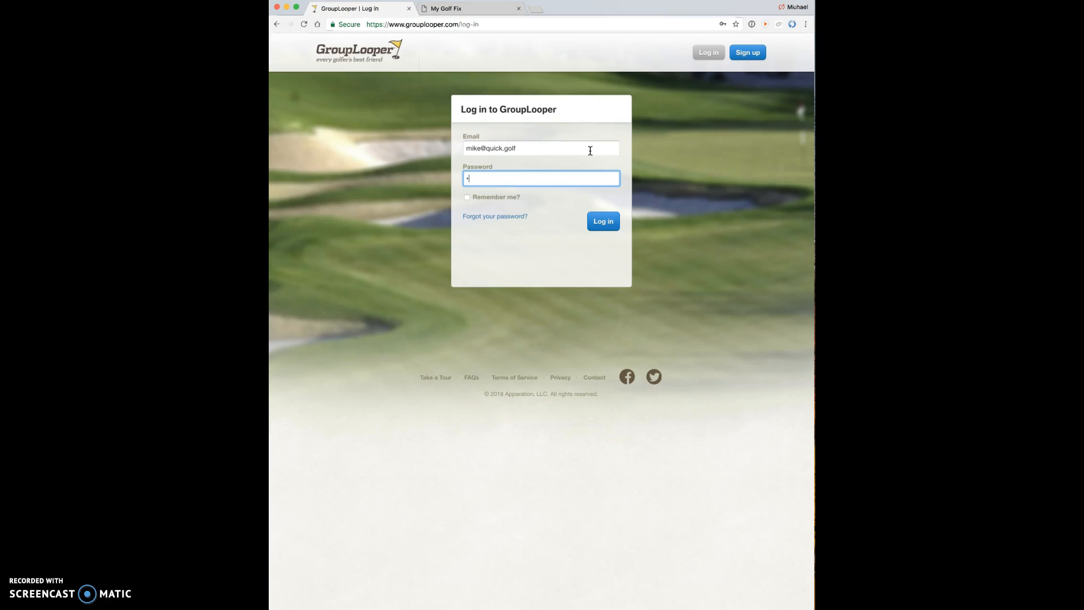
text(••••)
click(611, 215)
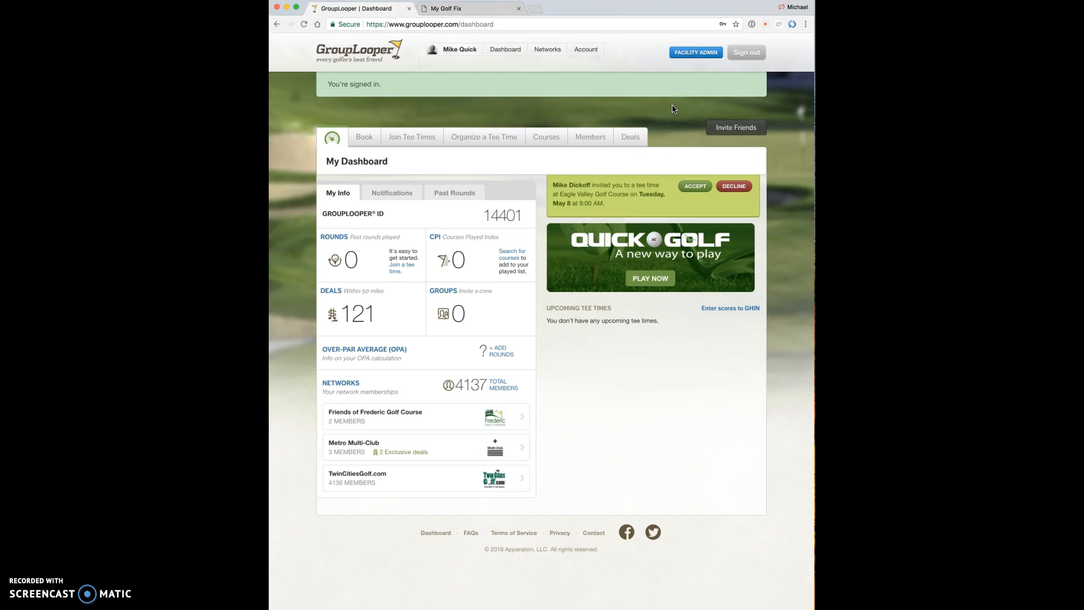
Step: Open Facility Admin for Crystal Lake Golf Club and show its My Golf Fix offers list
click(696, 53)
click(695, 53)
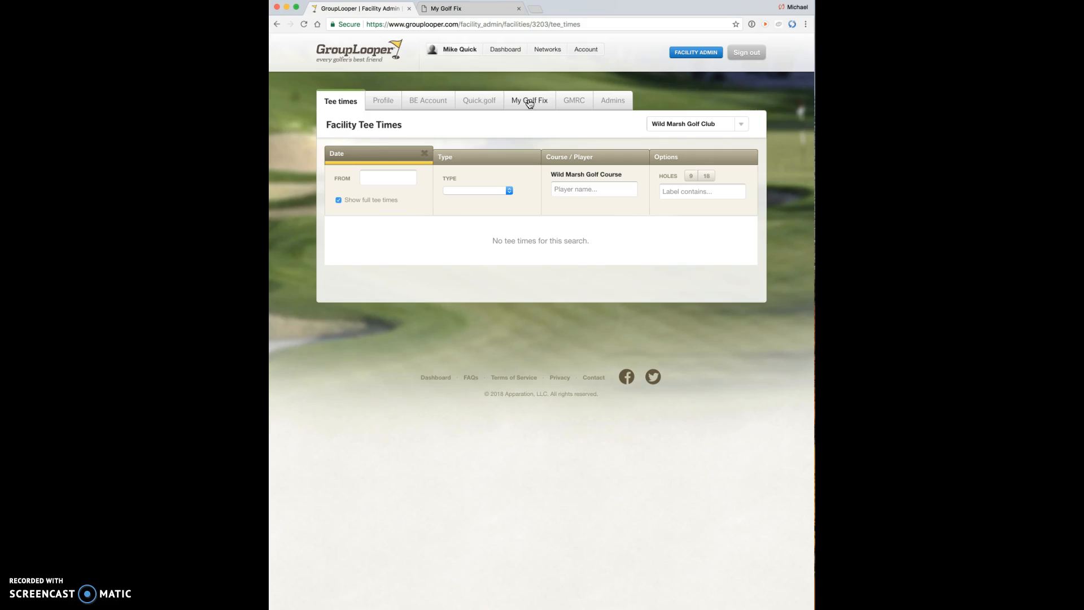
click(580, 115)
click(741, 124)
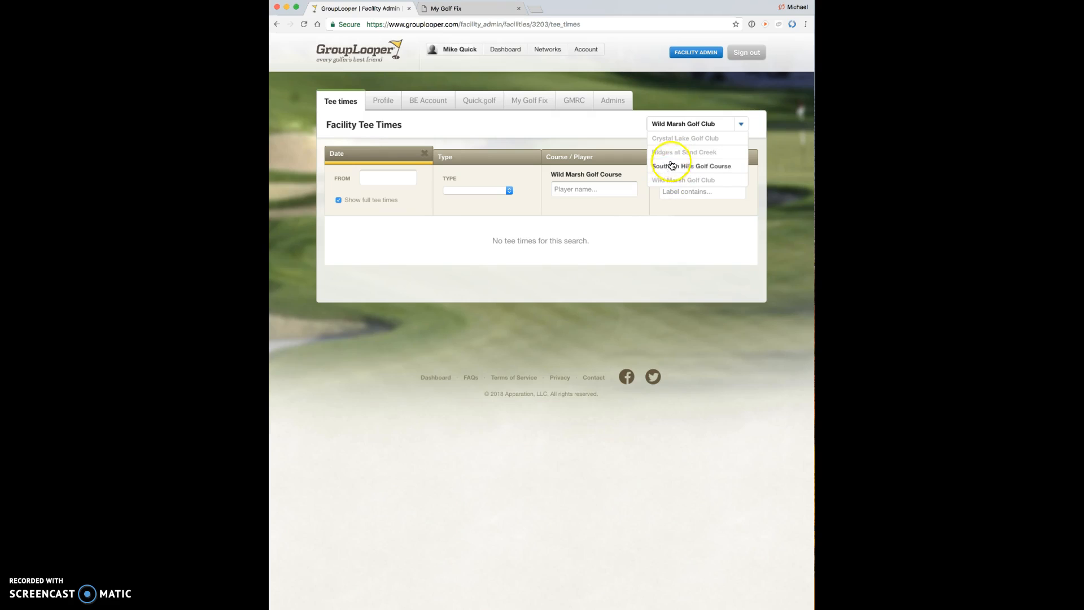
click(684, 138)
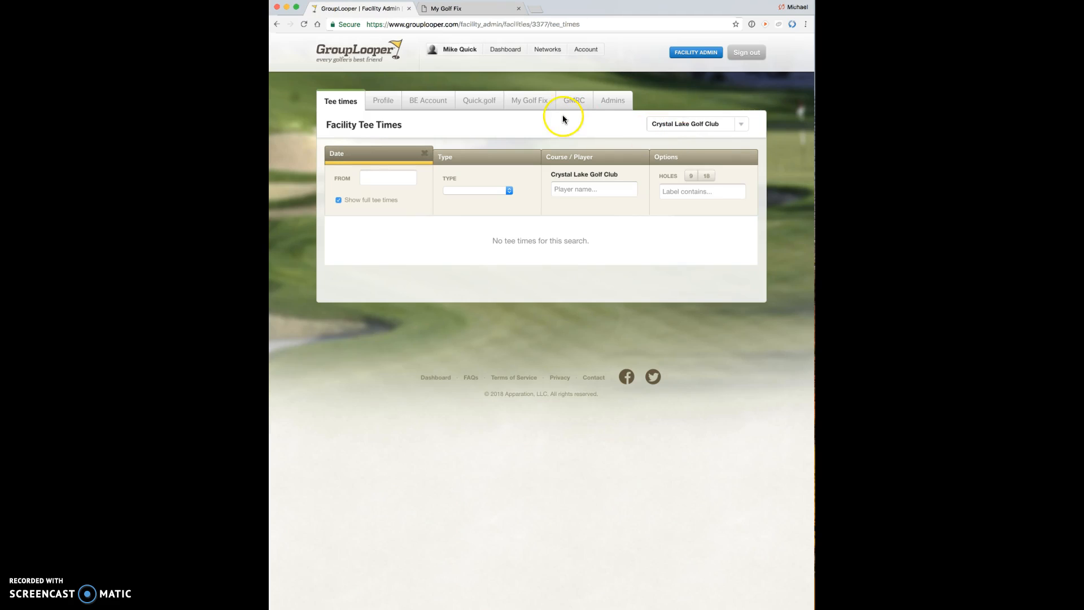
click(530, 101)
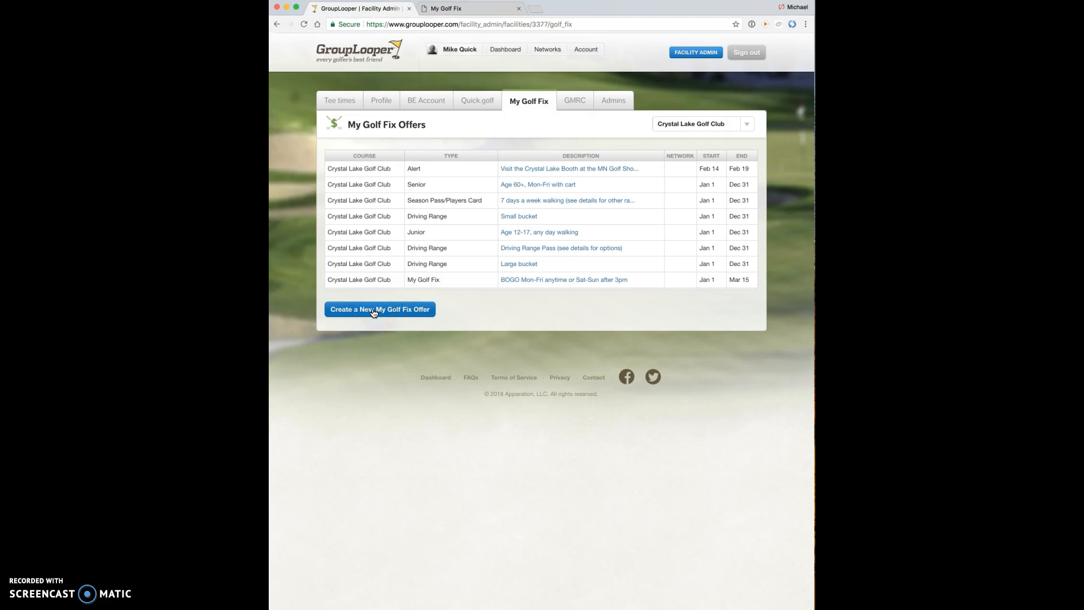
Step: Open the 'Age 60+, Mon-Fri with cart' Senior offer in the edit form
click(421, 188)
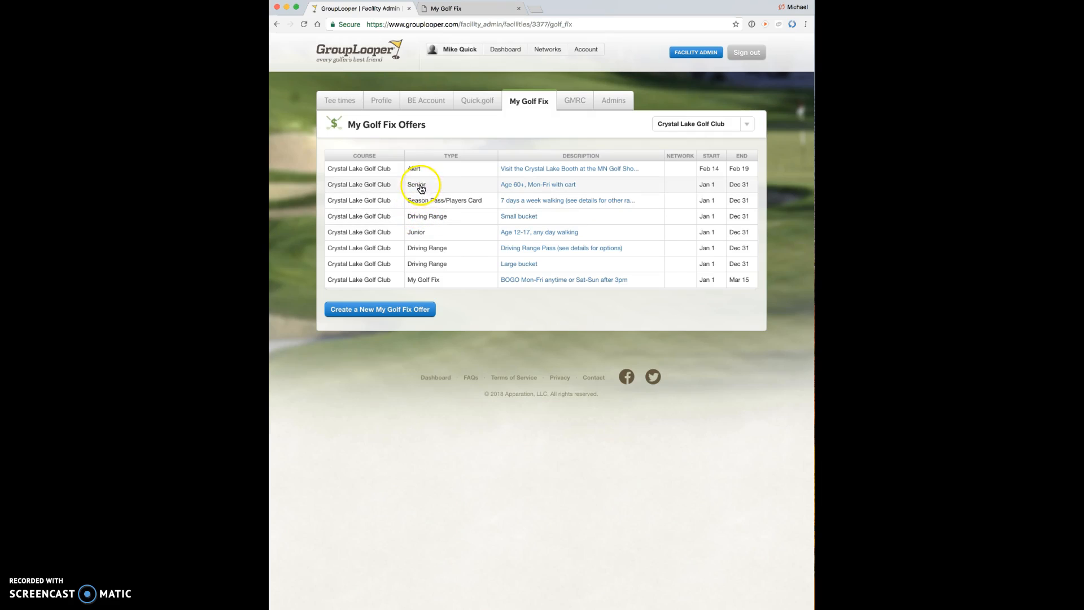
click(515, 188)
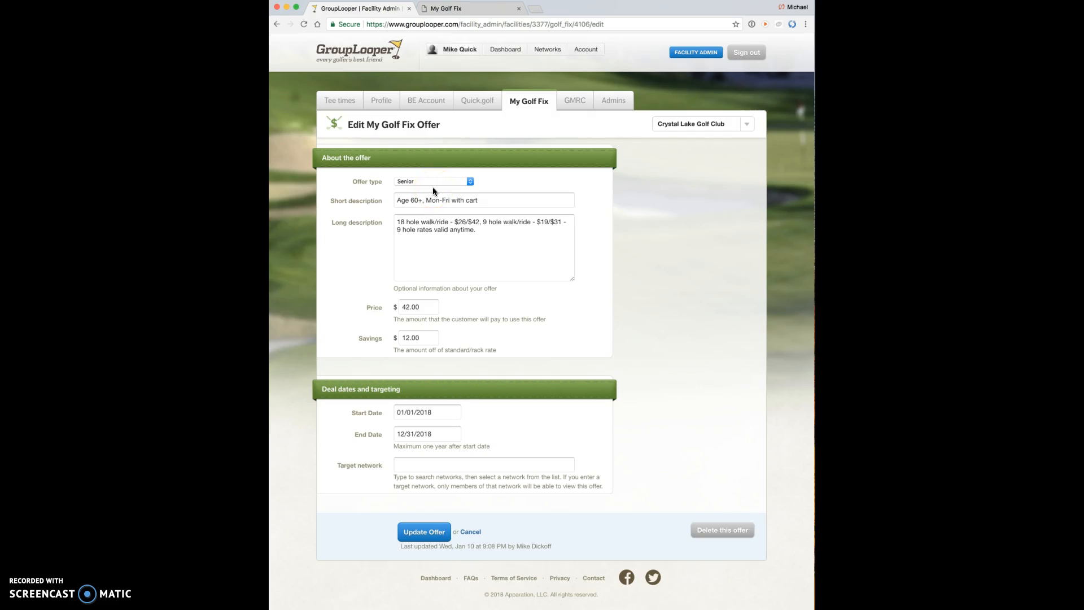
Step: Keep the offer type Senior, set the end date to October 31, 2018, and update the offer
click(468, 182)
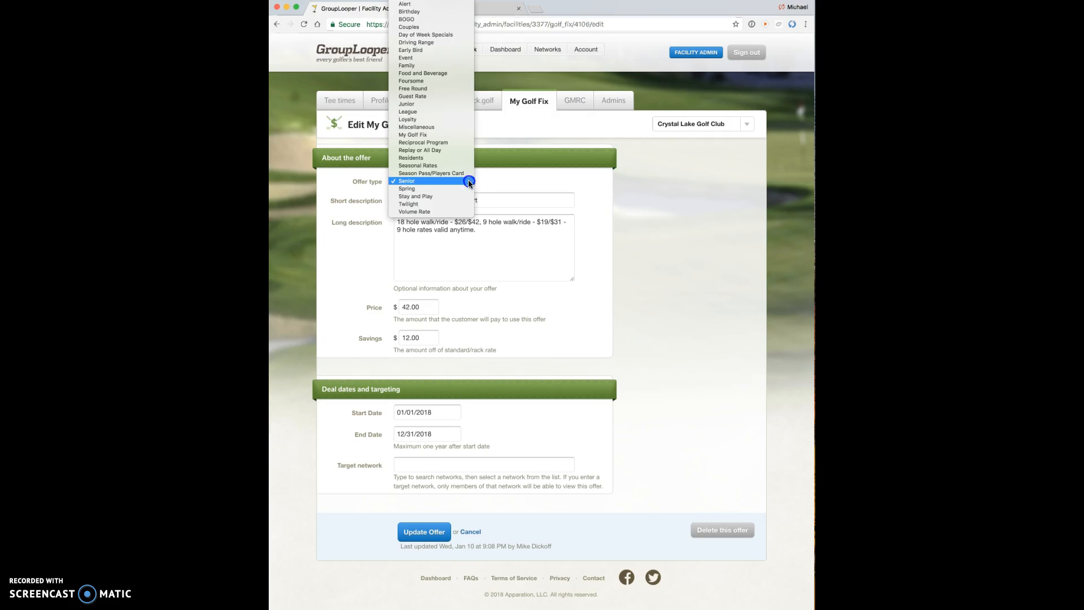
click(459, 181)
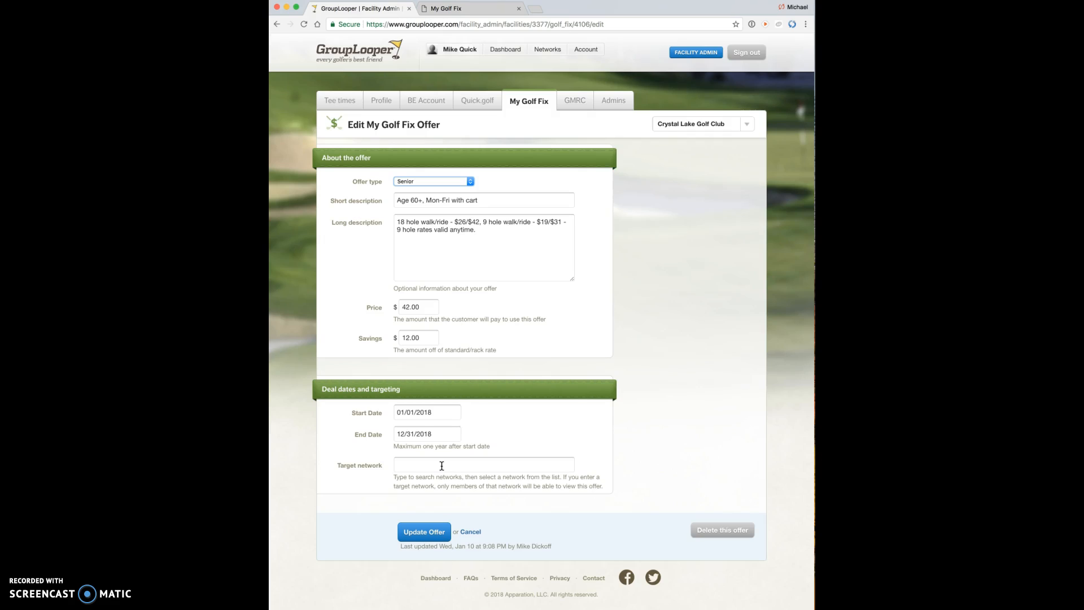
click(424, 532)
click(714, 432)
click(439, 435)
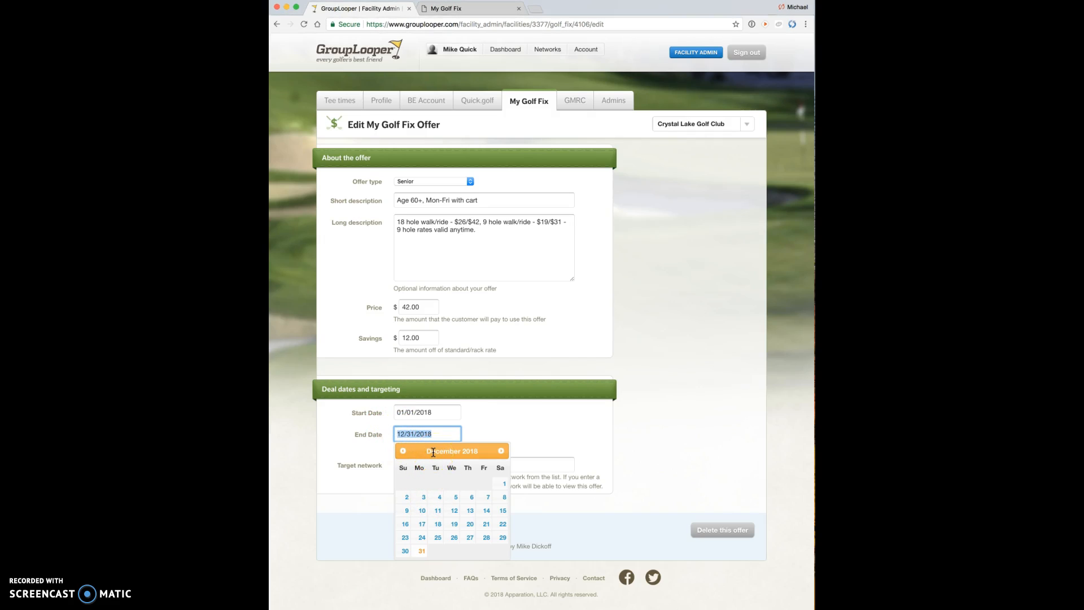
click(403, 451)
click(402, 450)
click(451, 539)
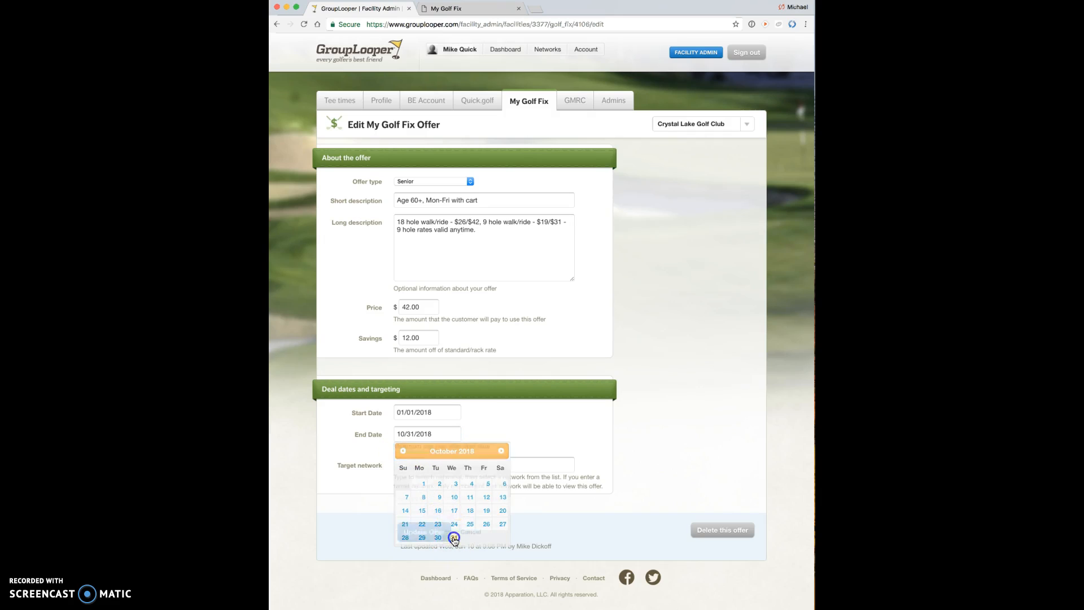
click(427, 531)
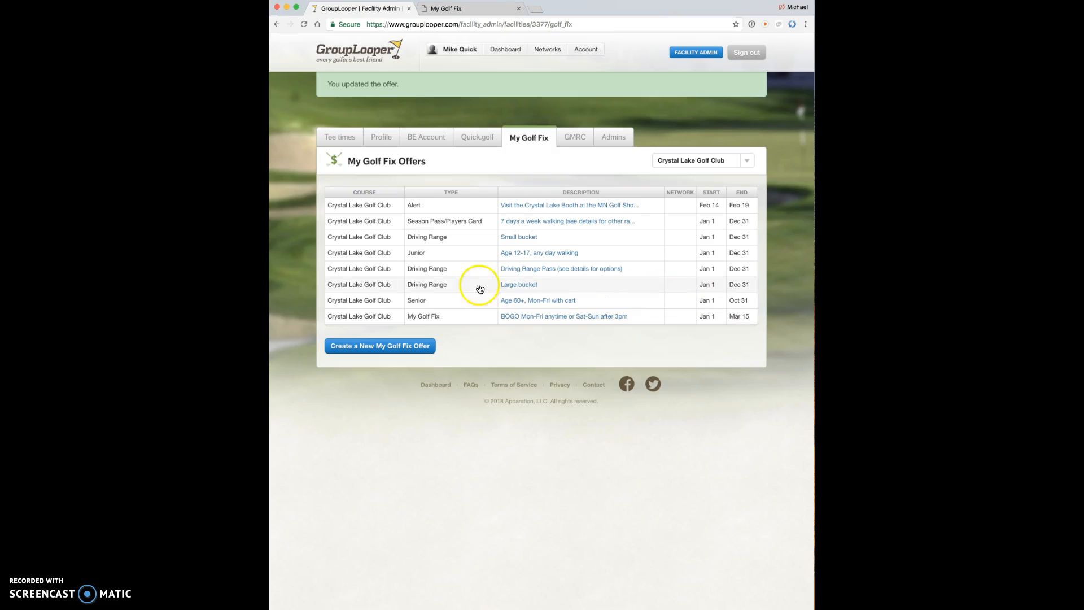
Step: Reset the Senior offer's end date to December 31, 2018, save, and open a blank new offer form
click(357, 300)
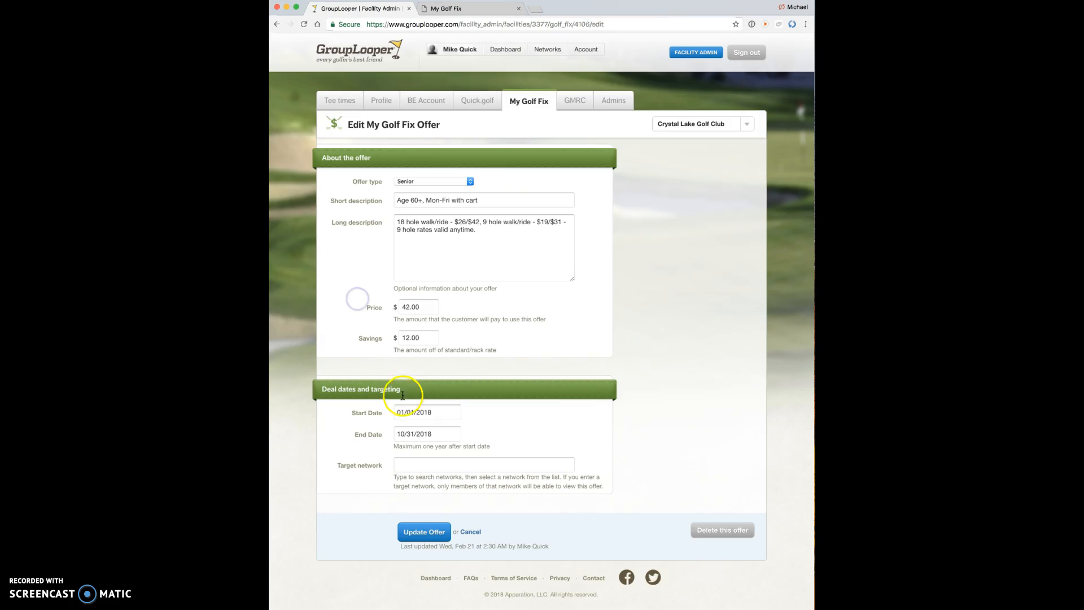
click(435, 433)
click(500, 450)
click(500, 451)
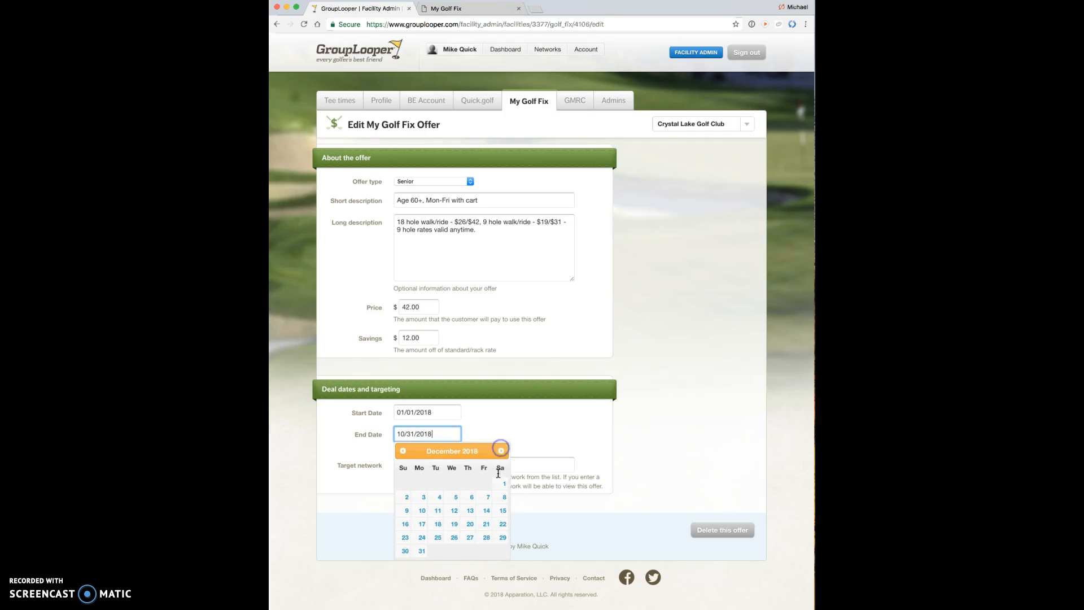
click(418, 548)
click(424, 532)
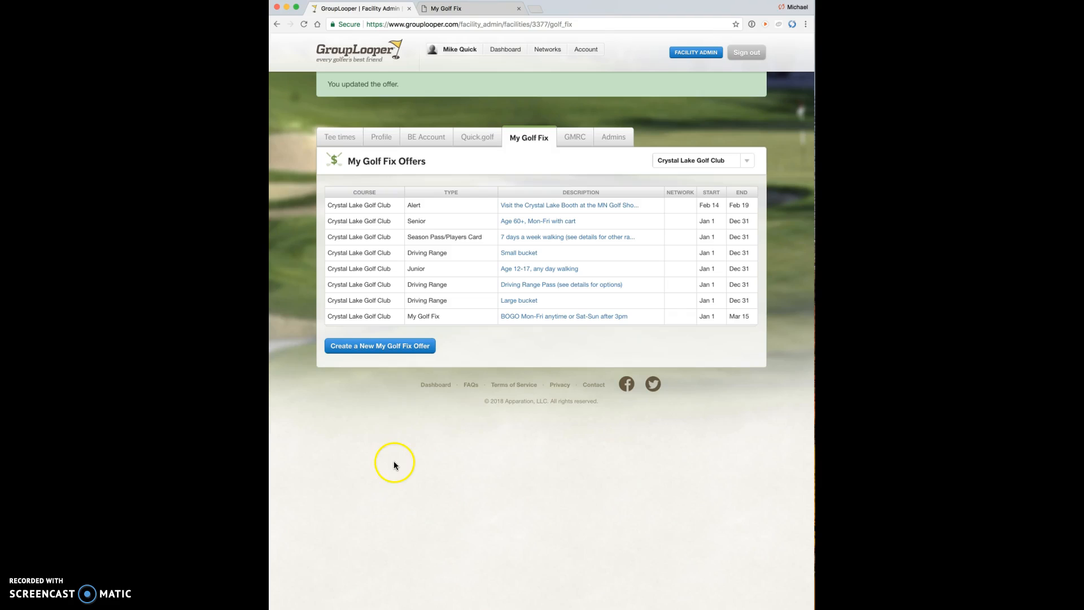
click(373, 346)
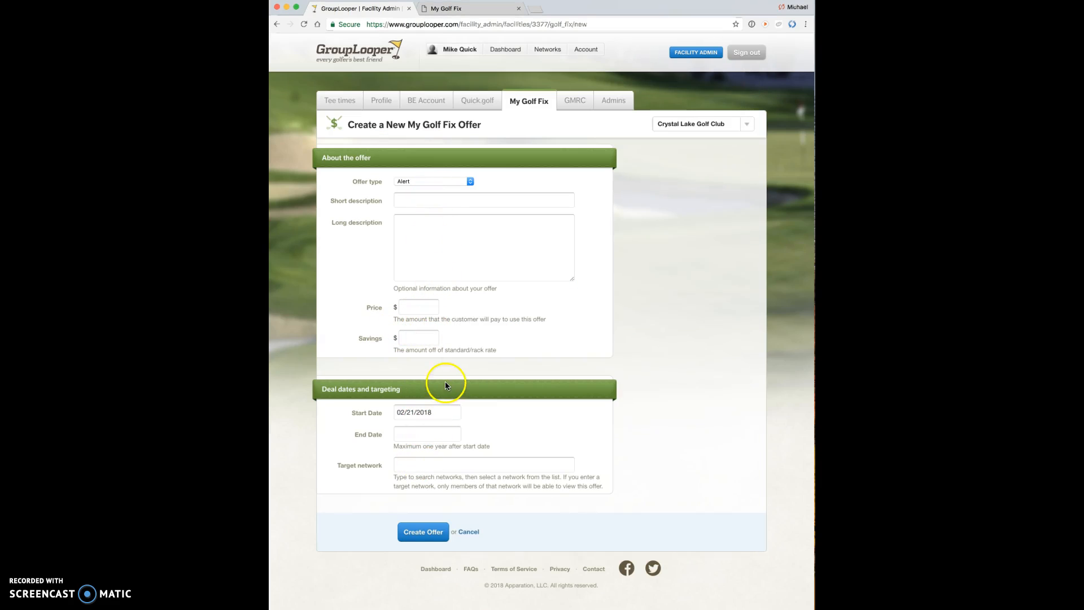
Step: Abandon the new offer left as Alert, reopen the Senior offer, then switch to the My Golf Fix site
click(469, 179)
click(469, 180)
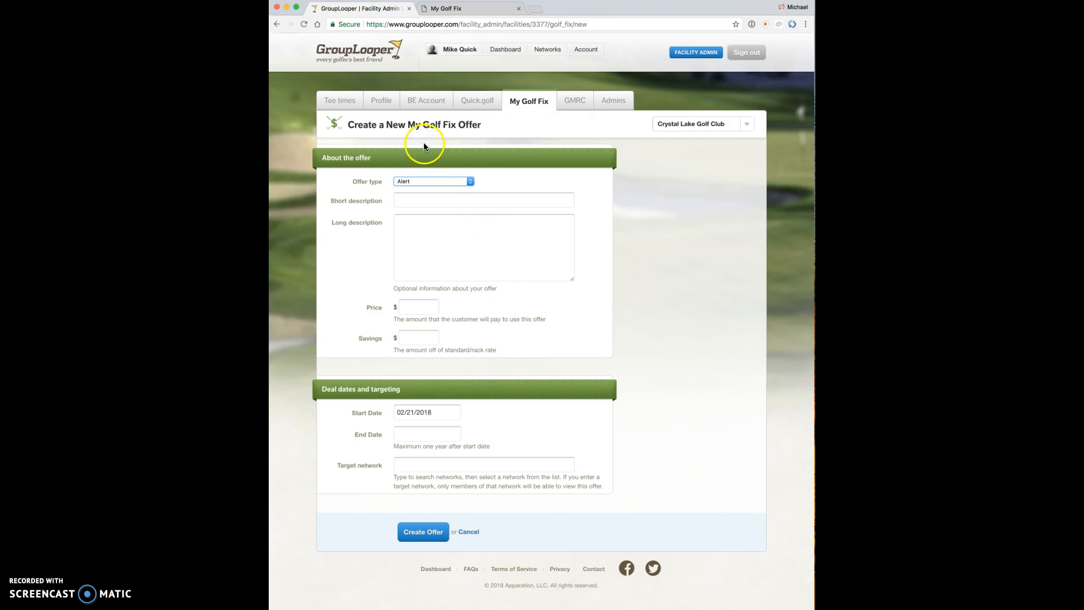
click(529, 102)
click(360, 184)
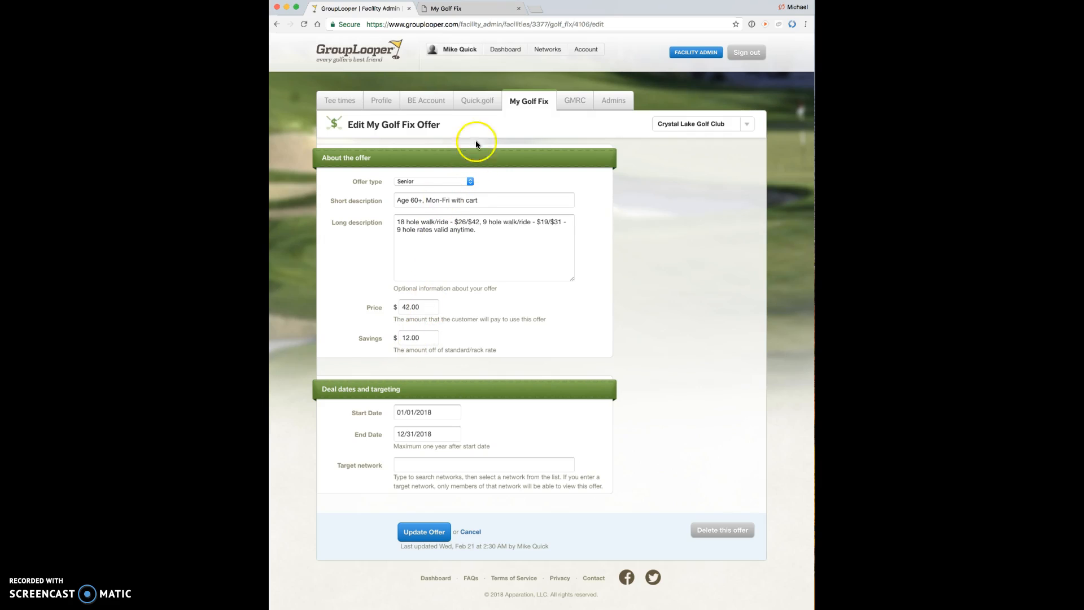
click(473, 9)
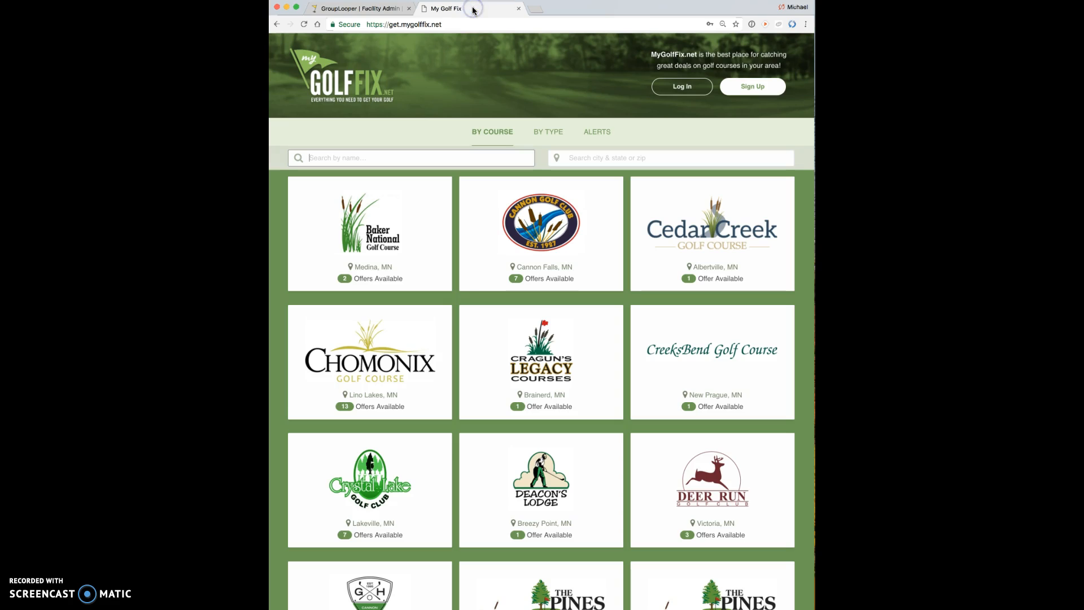
click(378, 478)
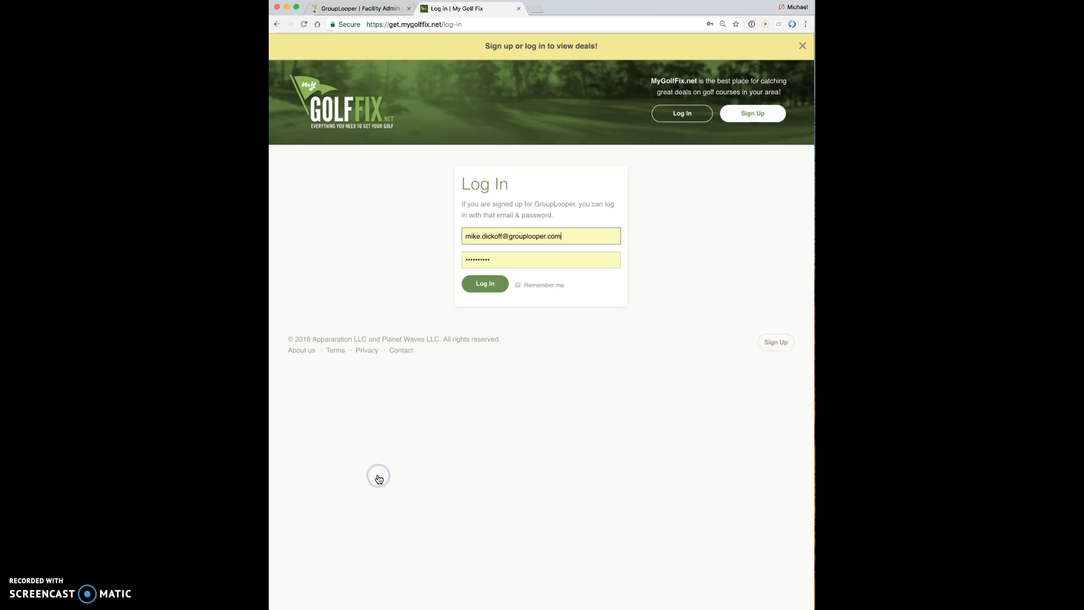
drag(561, 235, 389, 204)
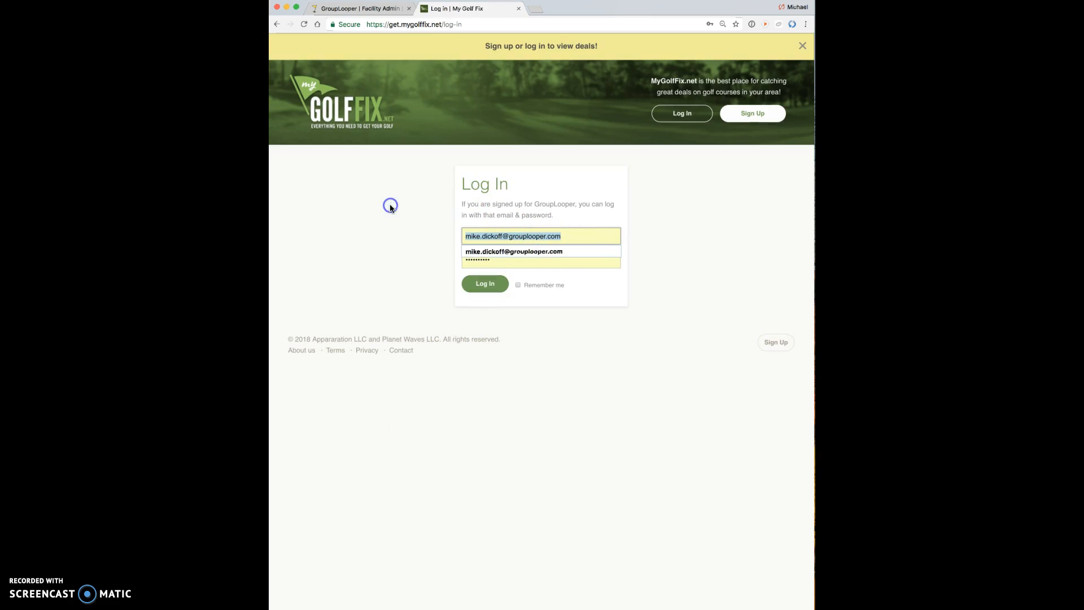
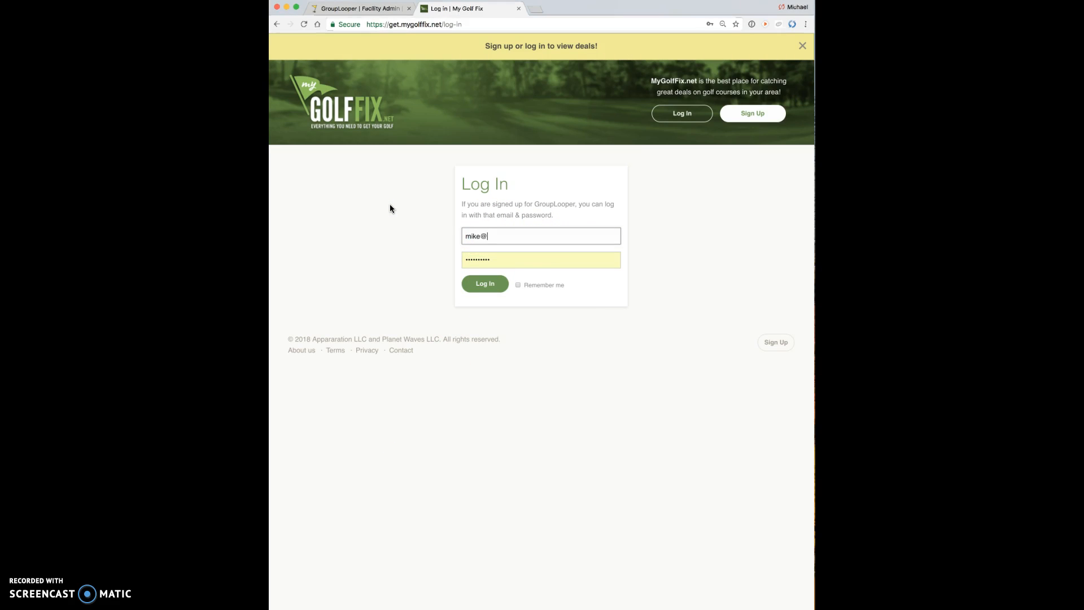
key(Tab)
text(••••••••••)
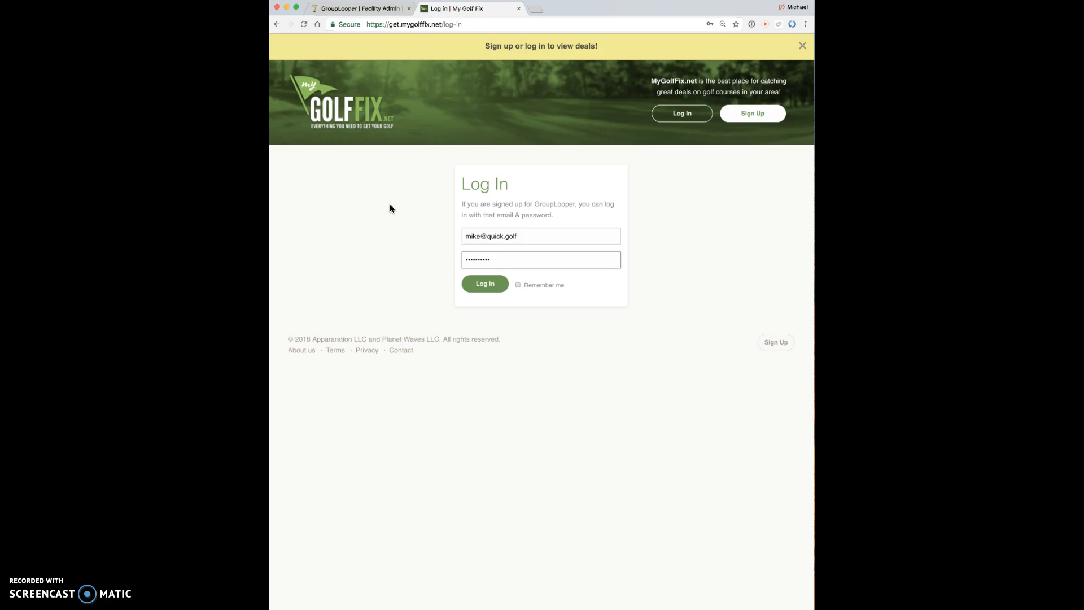
click(485, 283)
click(573, 220)
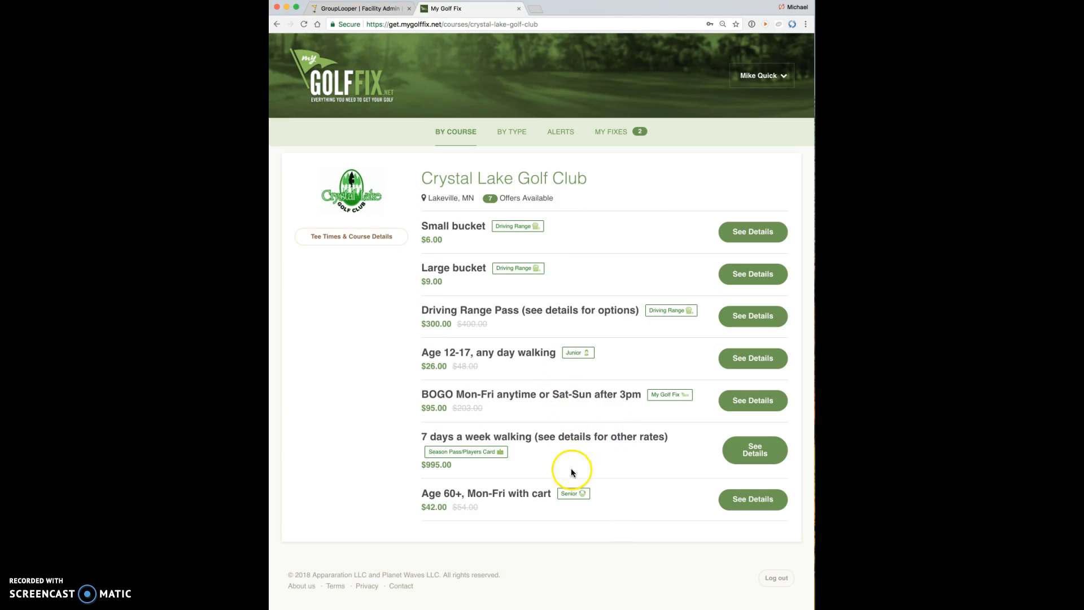
click(754, 501)
click(659, 146)
Step: Change the Age 60+ offer's price from 42.00 to 32 and savings from 12.00 to 22, then save
click(352, 9)
double_click(425, 307)
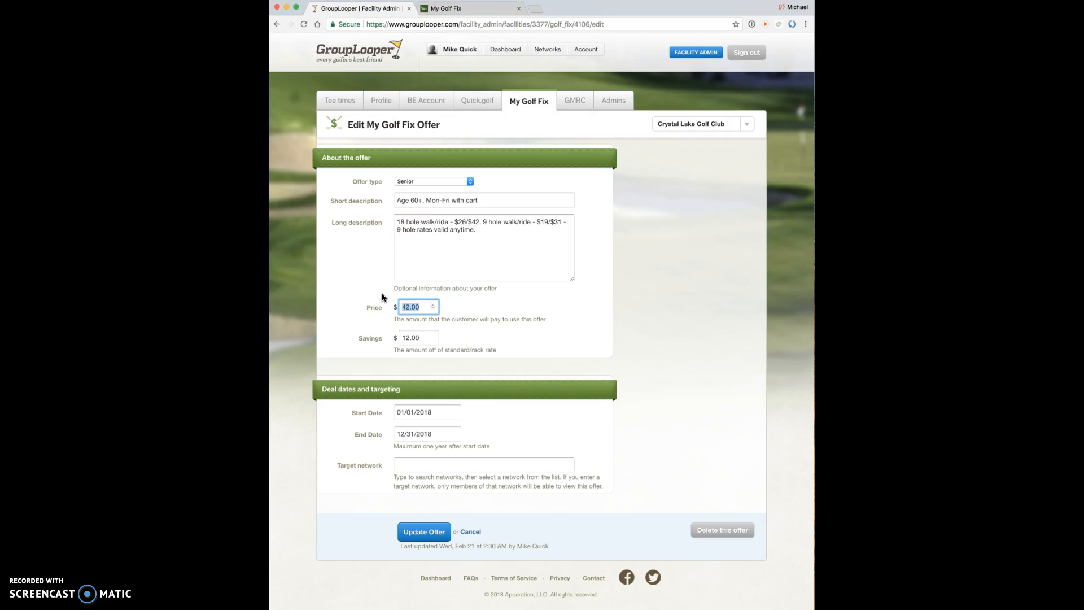
text(32)
double_click(411, 338)
text(22)
click(427, 532)
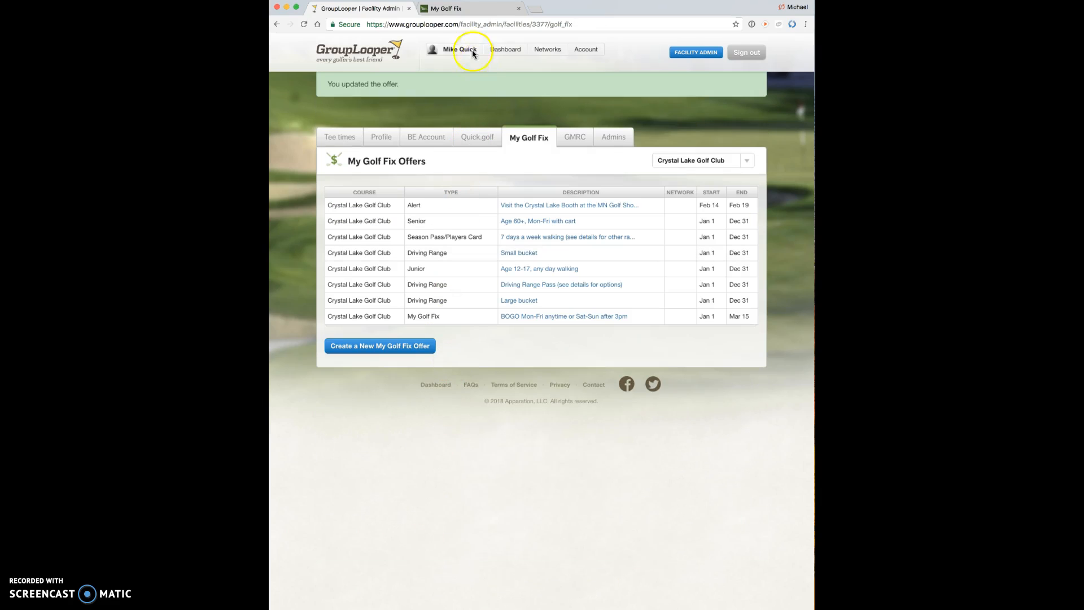
Step: Reload the live My Golf Fix page to see the Age 60+ offer at $32.00, then return to GroupLooper
click(447, 8)
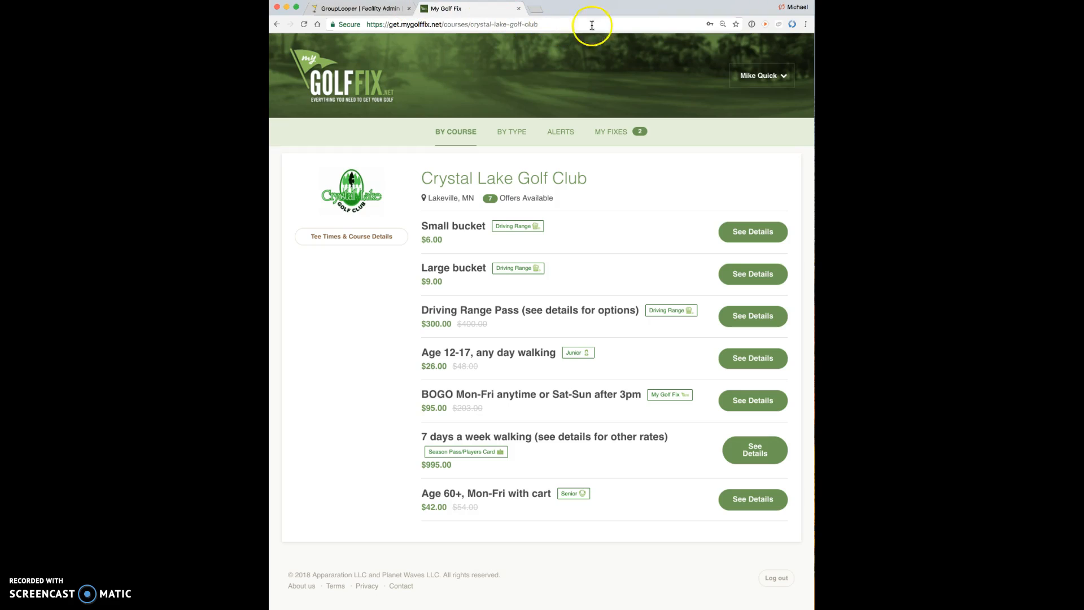
click(304, 23)
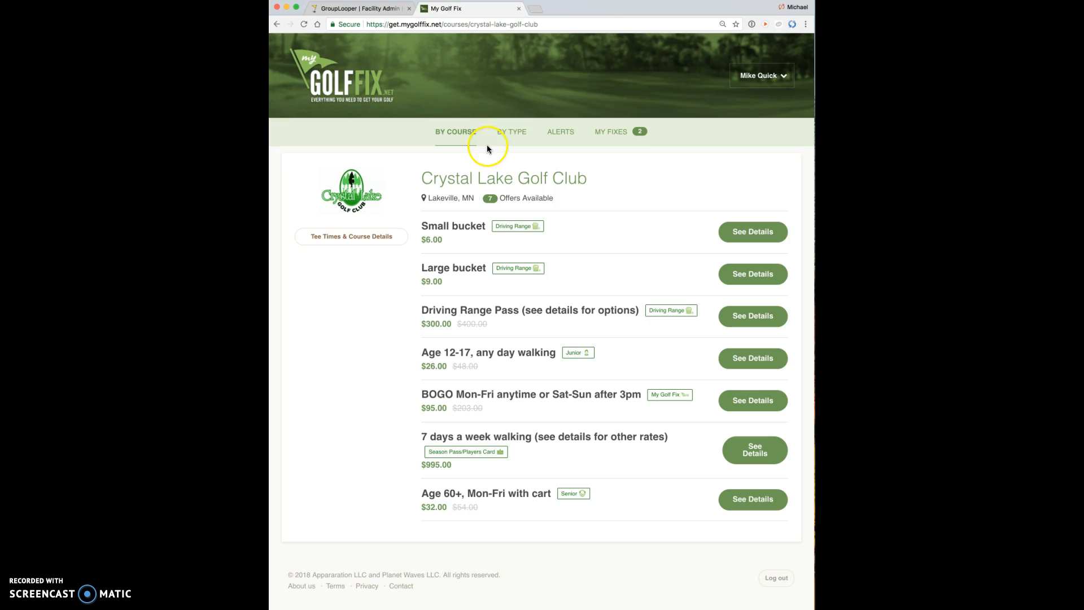
click(362, 9)
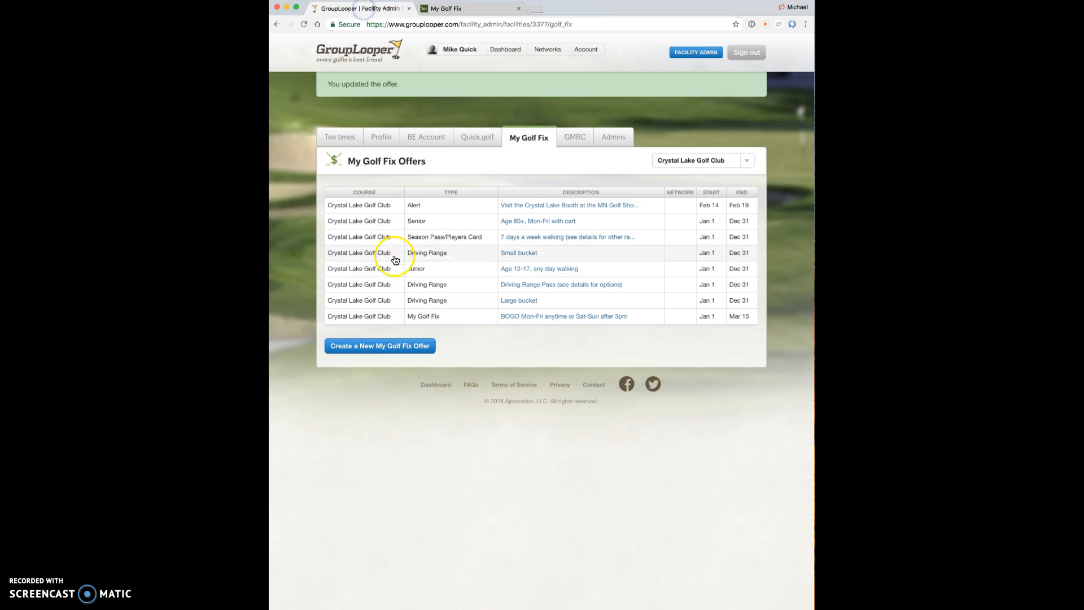
Step: Reopen the Age 60+ offer, set its price back to 42 and savings to 1, and save
click(368, 319)
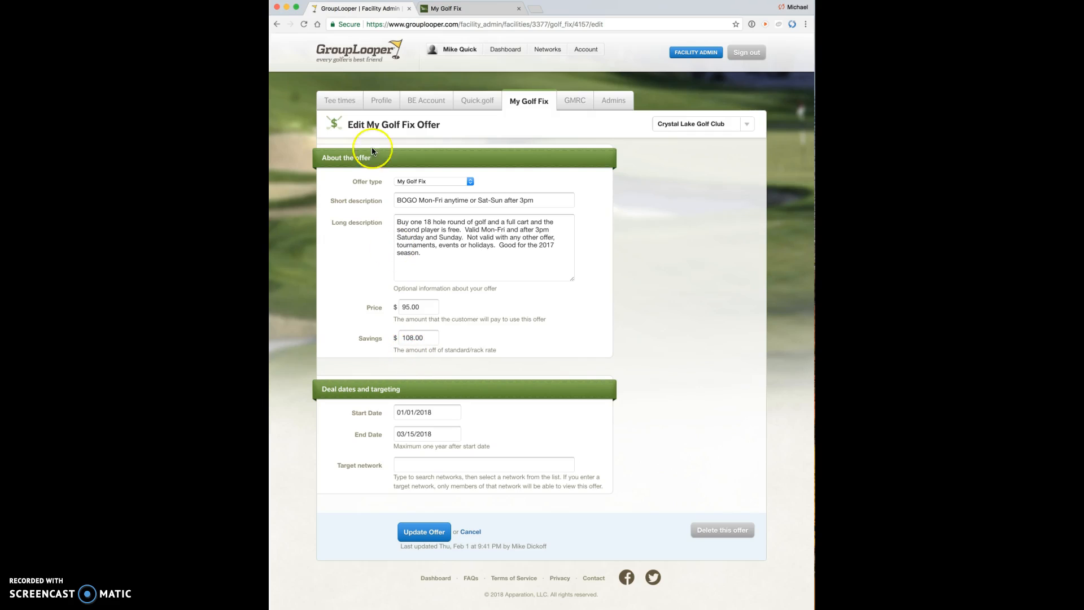
click(277, 23)
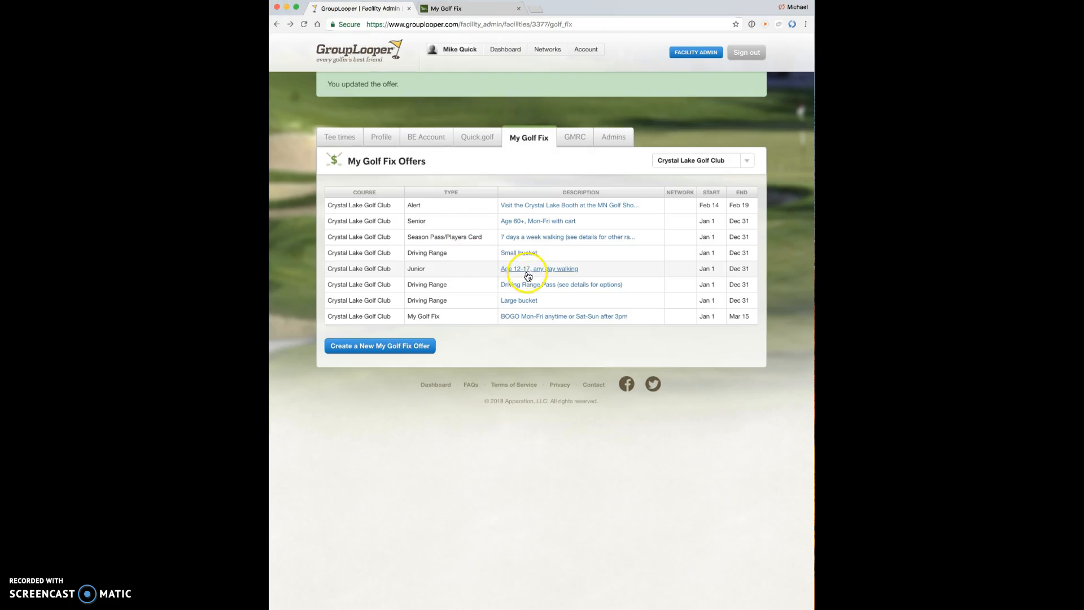
click(537, 221)
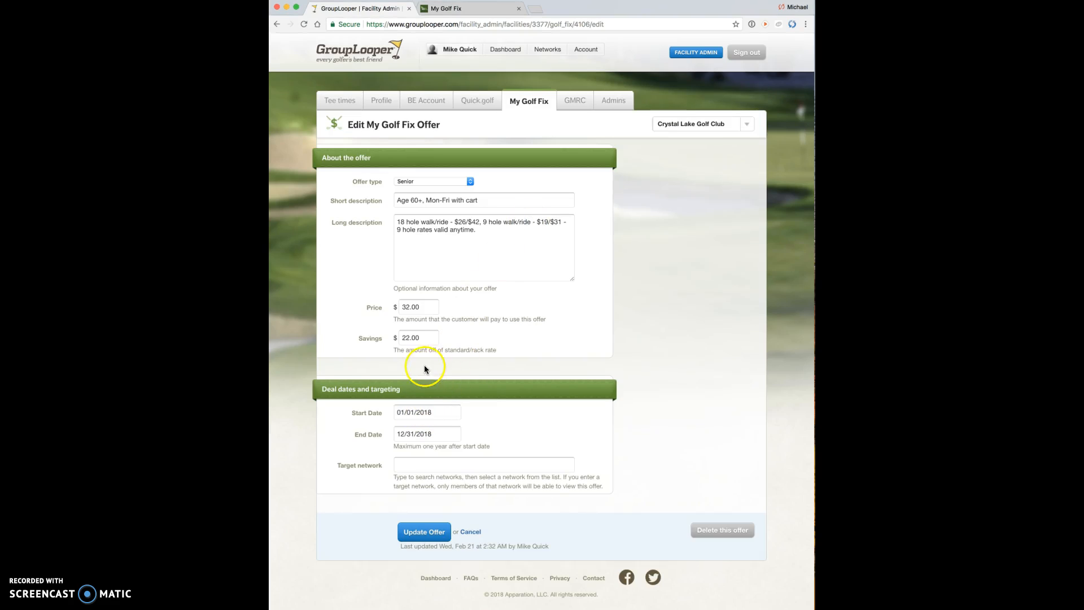
double_click(423, 305)
text(42)
double_click(407, 339)
text(1)
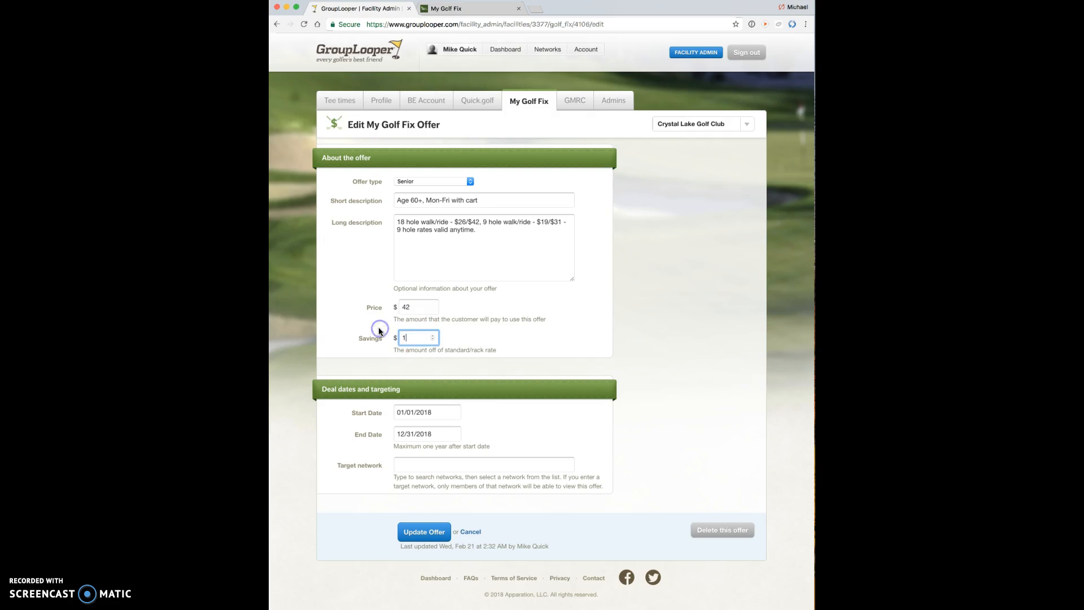
click(423, 531)
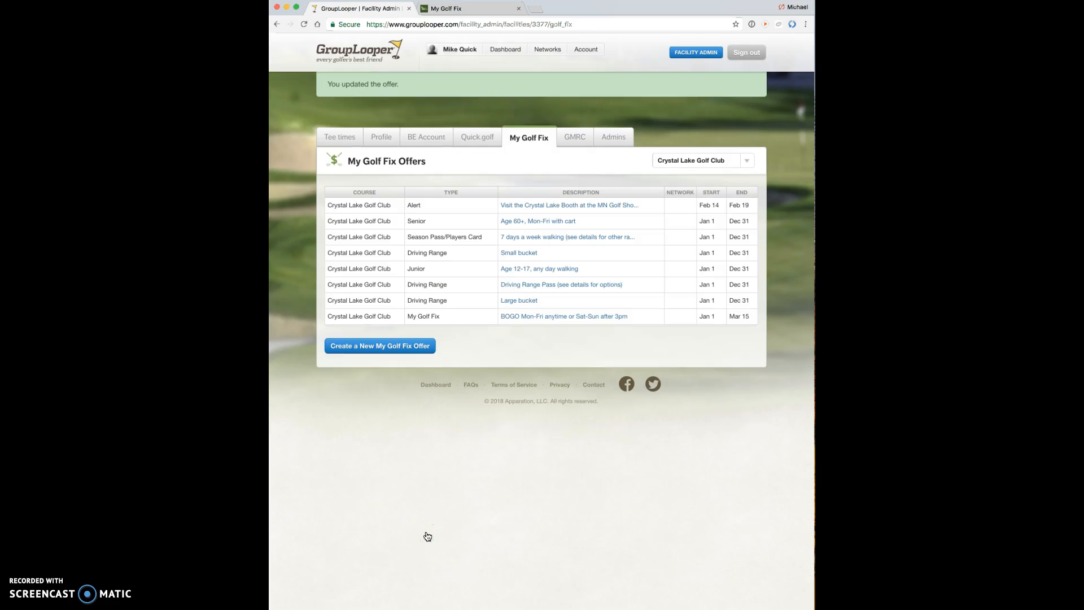
Step: Reload the live Crystal Lake page to verify Age 60+ shows $42.00, then return to the admin offers
click(461, 9)
click(303, 23)
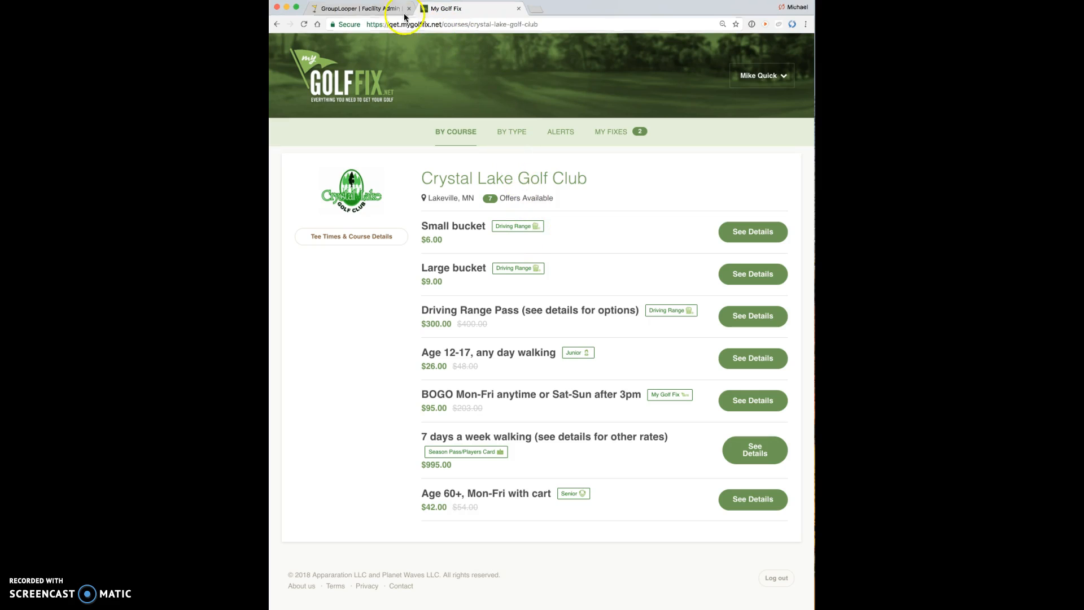
click(363, 8)
click(443, 306)
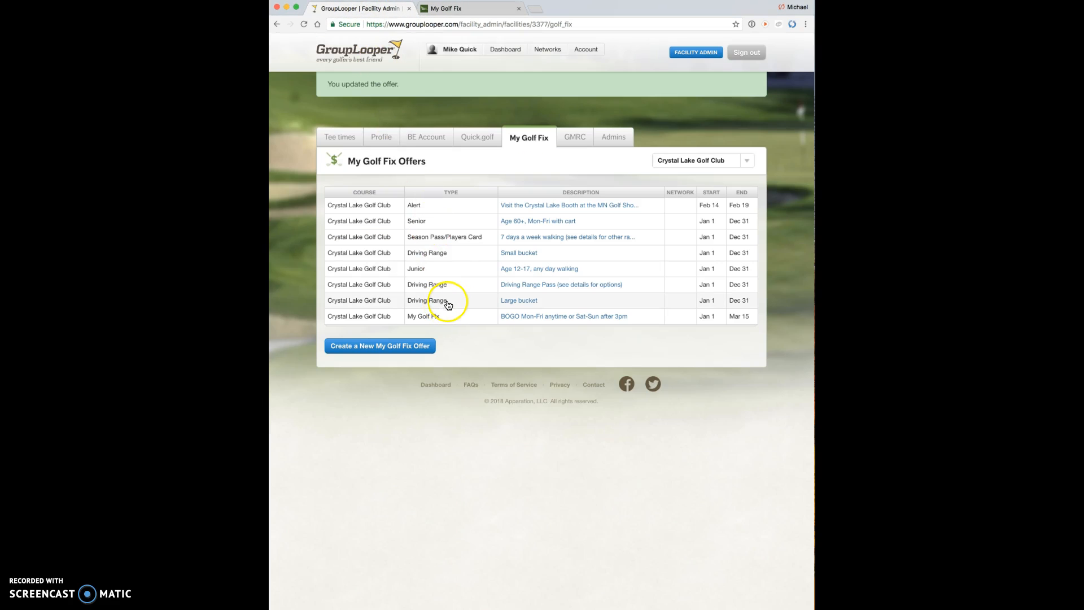
Step: Change the MN Golf Show booth alert's end date to February 22, 2018, save it, and view the live site
click(400, 347)
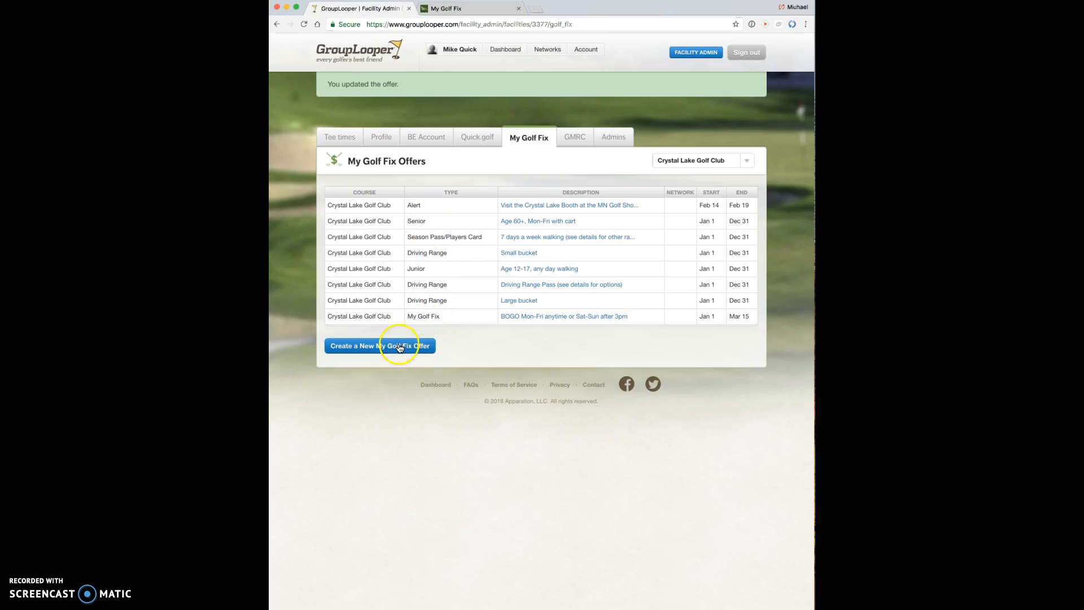
click(527, 206)
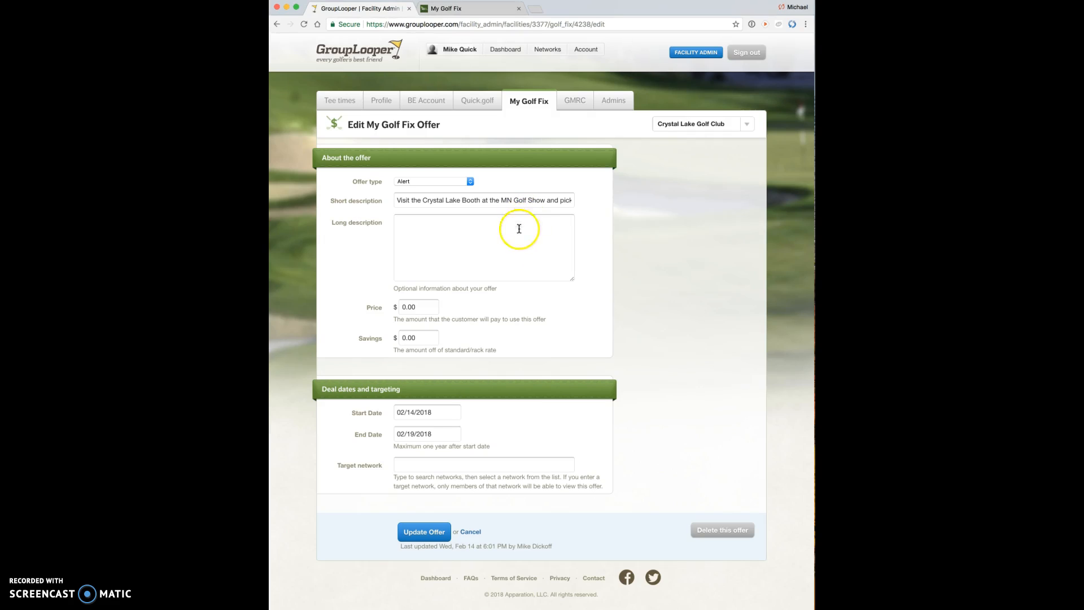
click(443, 434)
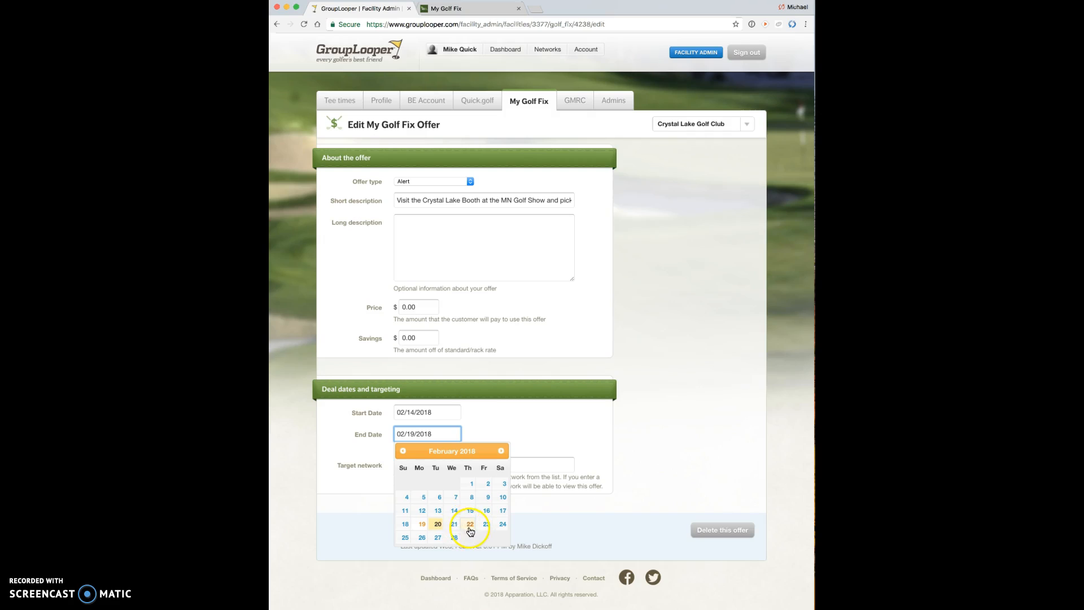
click(470, 523)
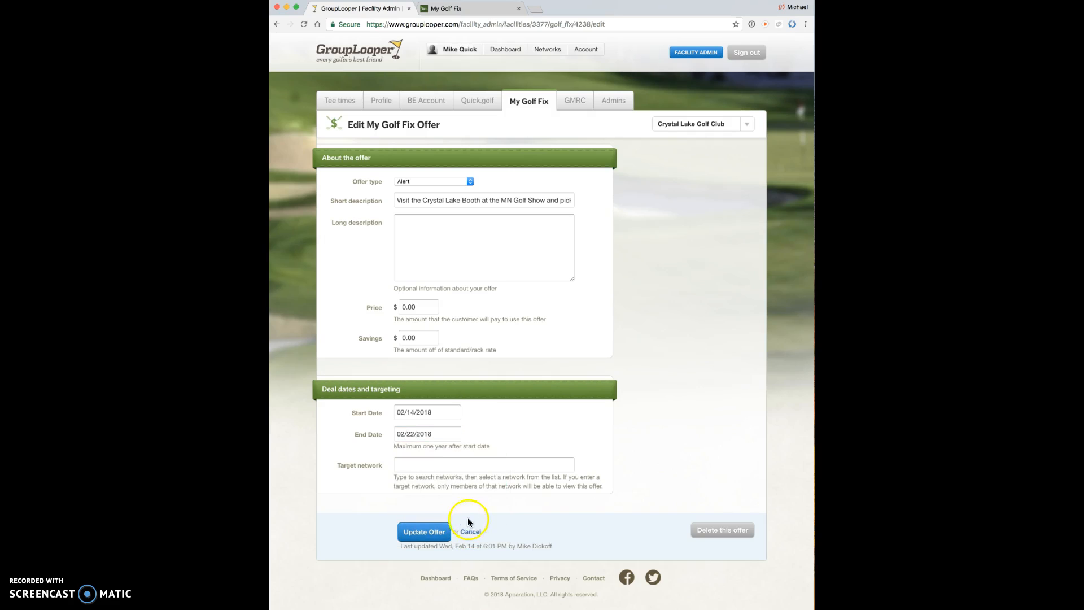
click(428, 533)
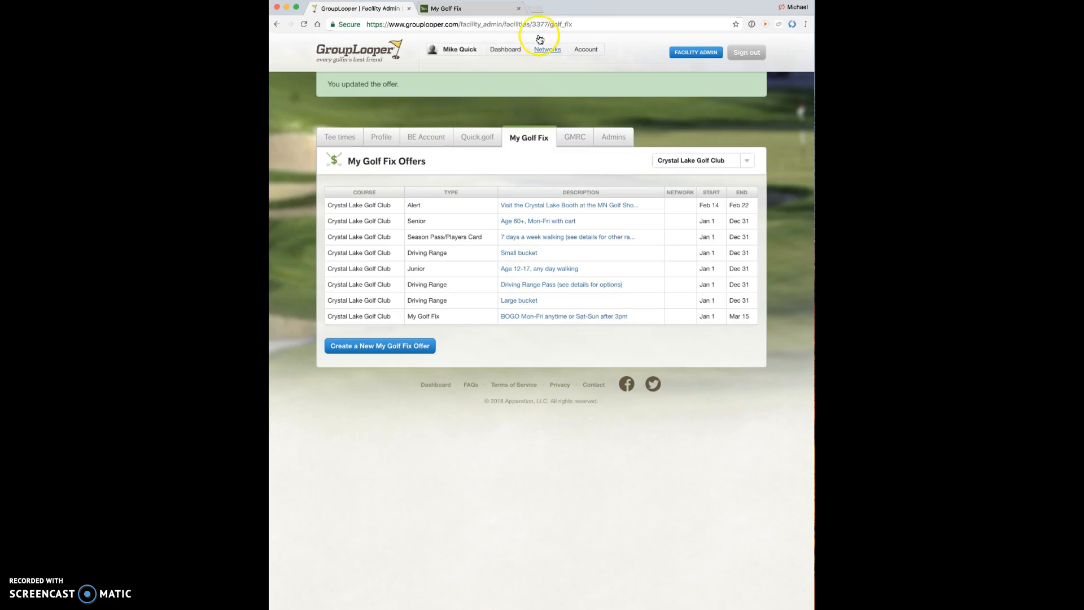
click(451, 9)
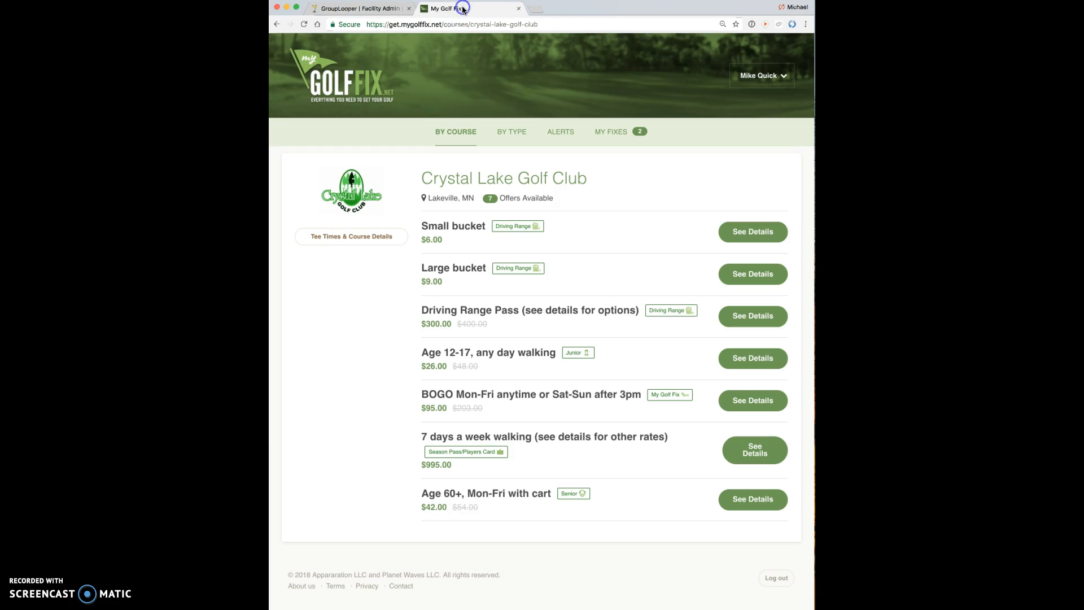
Step: Check the Thu Feb 22, Fri Feb 23 and Today alert lists for the Crystal Lake booth alert
click(559, 132)
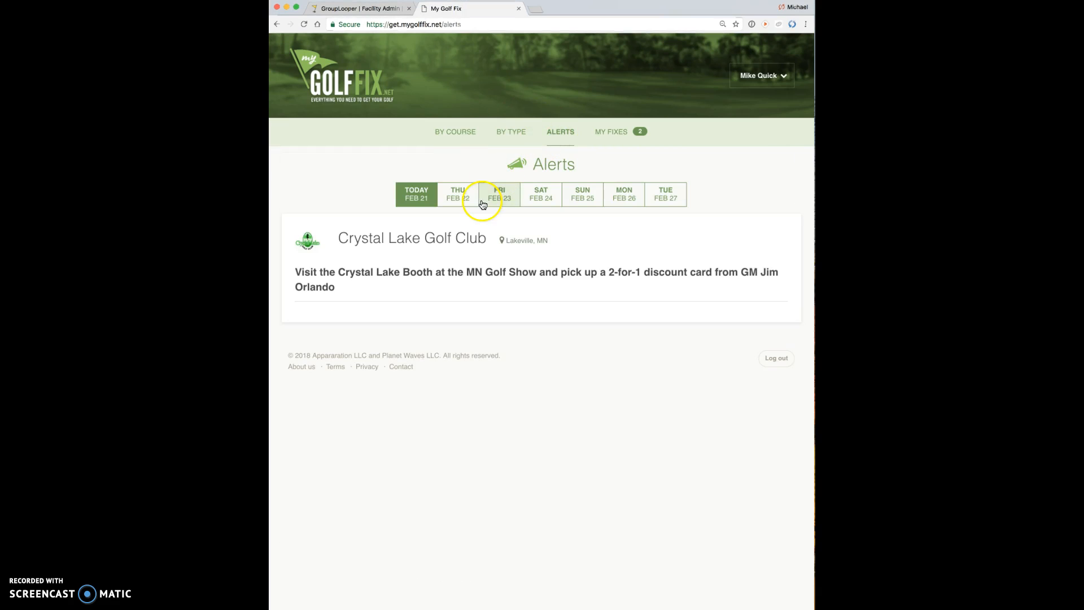
click(460, 194)
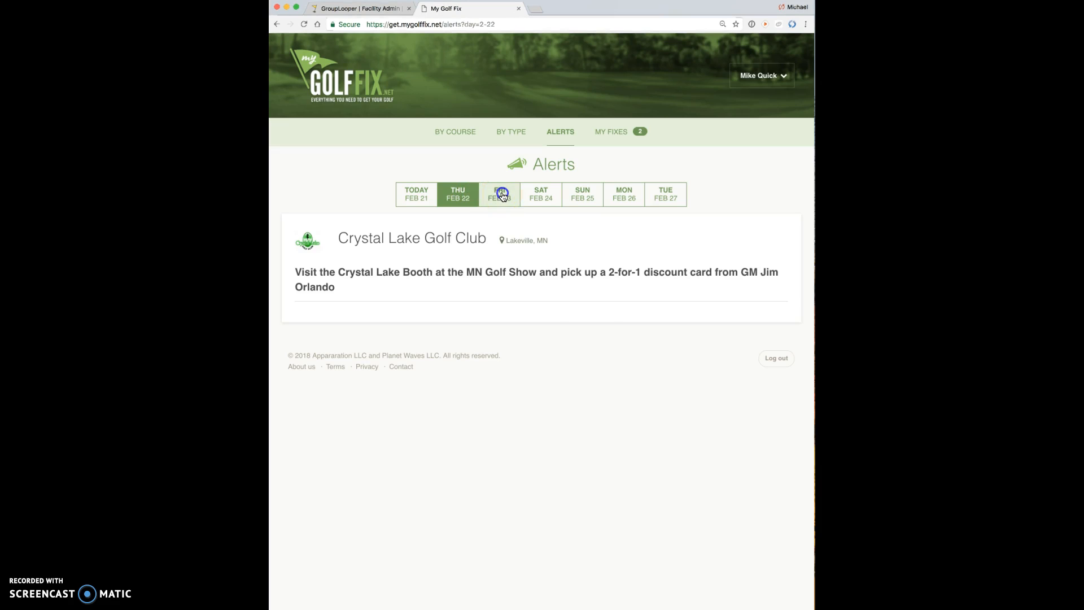
click(540, 197)
click(457, 193)
click(414, 193)
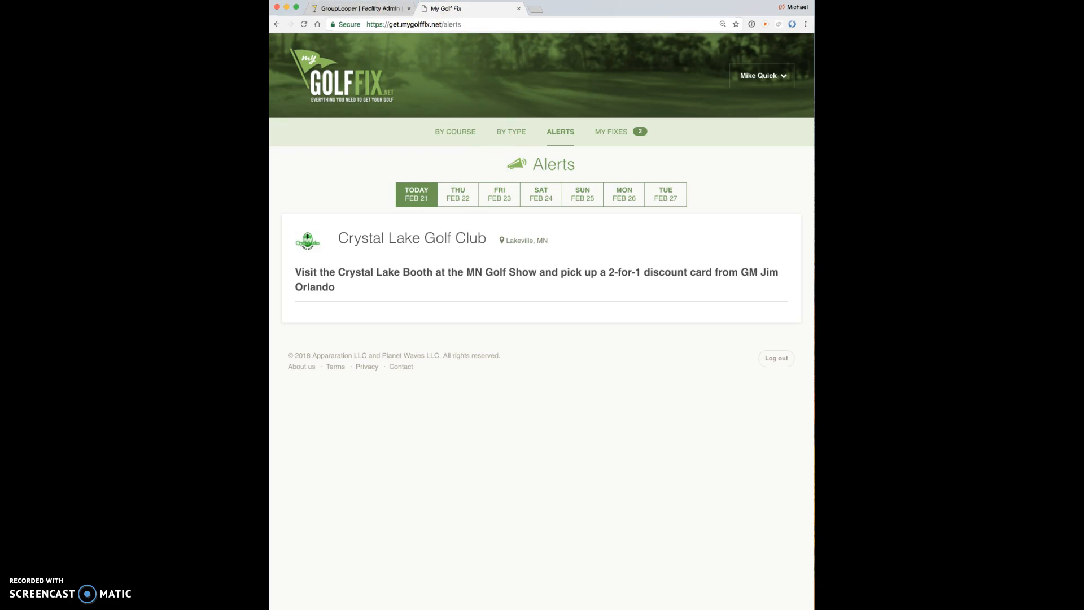
click(362, 8)
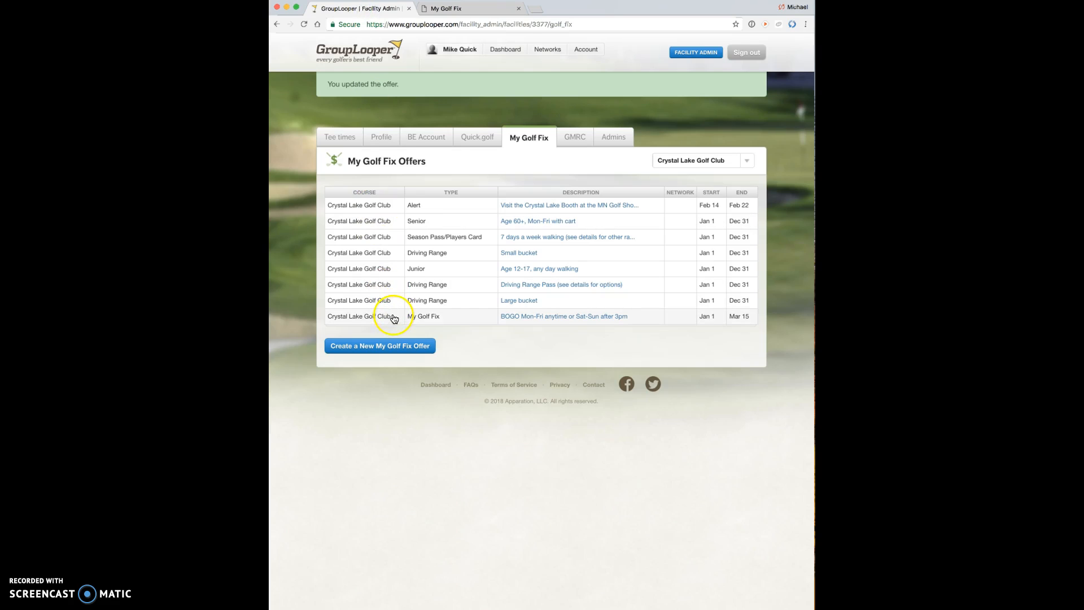
Step: Restore the MN Golf Show booth alert's end date to February 19, 2018 and save it
click(365, 207)
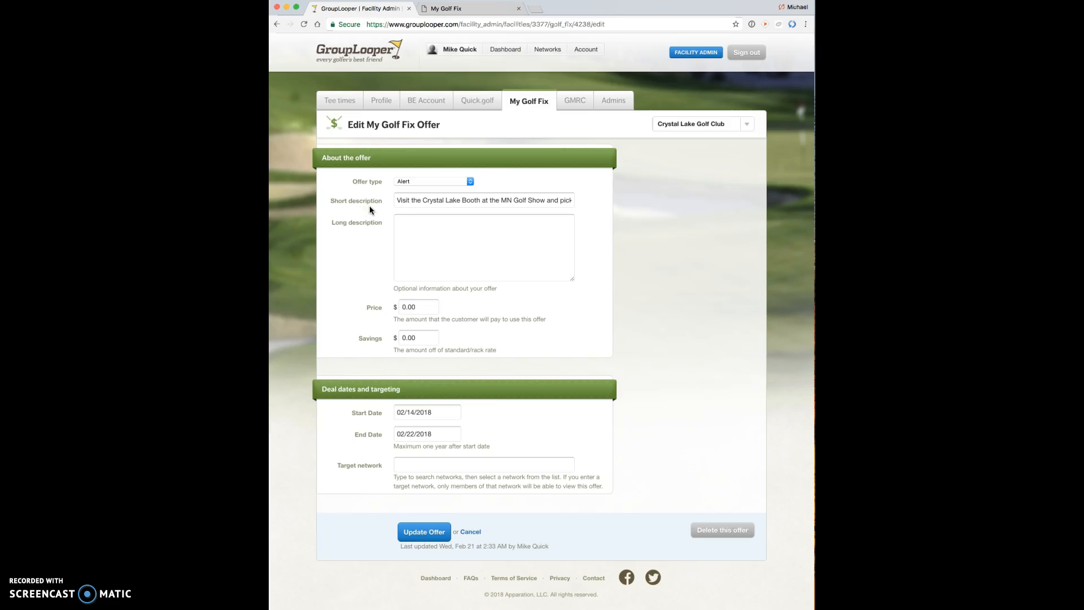
click(437, 433)
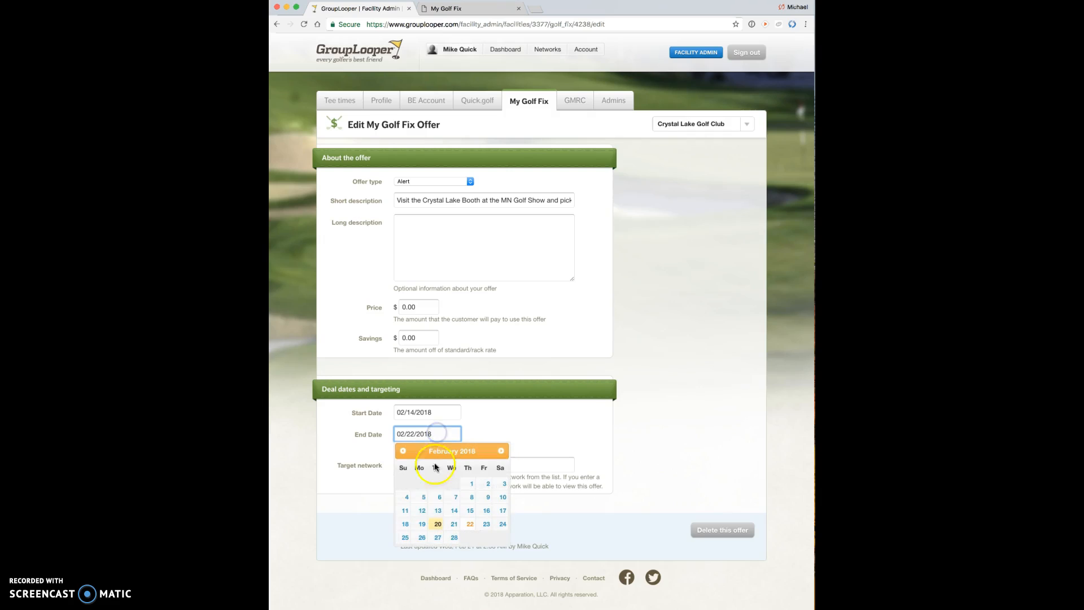
click(421, 527)
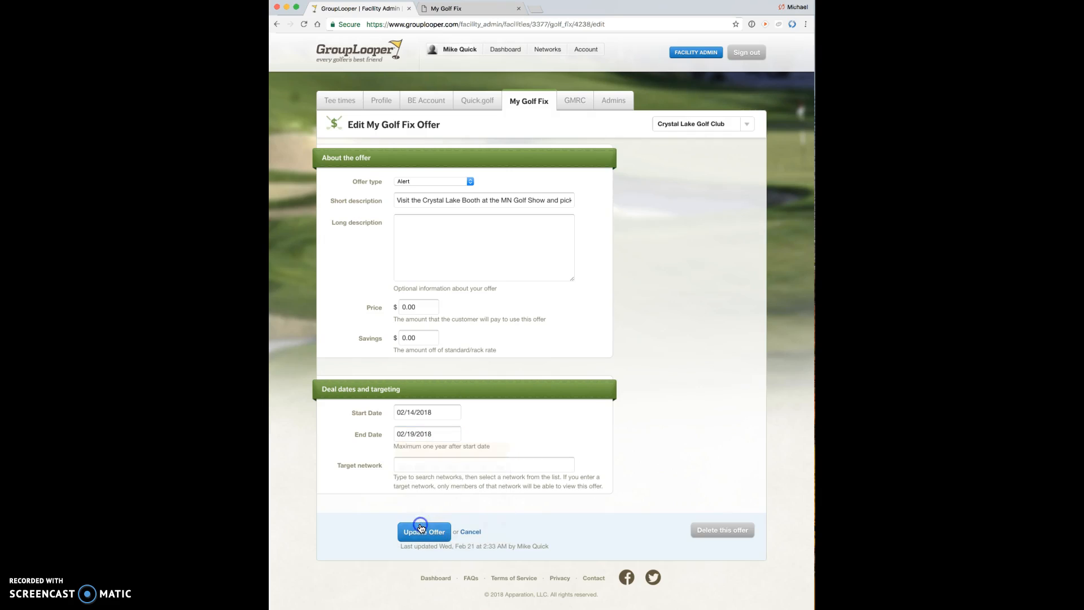
click(421, 530)
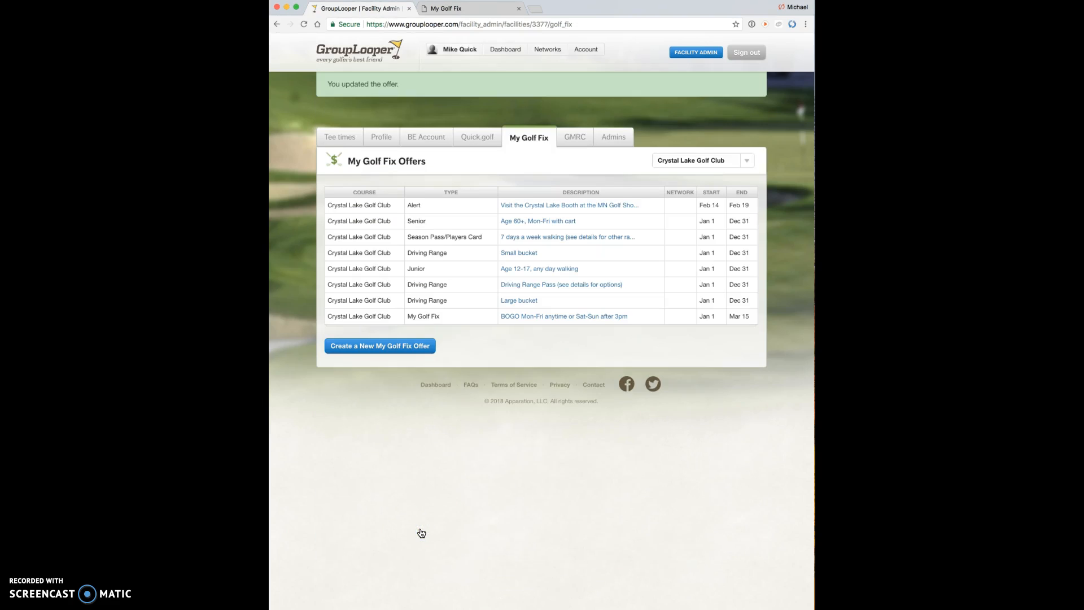
click(507, 308)
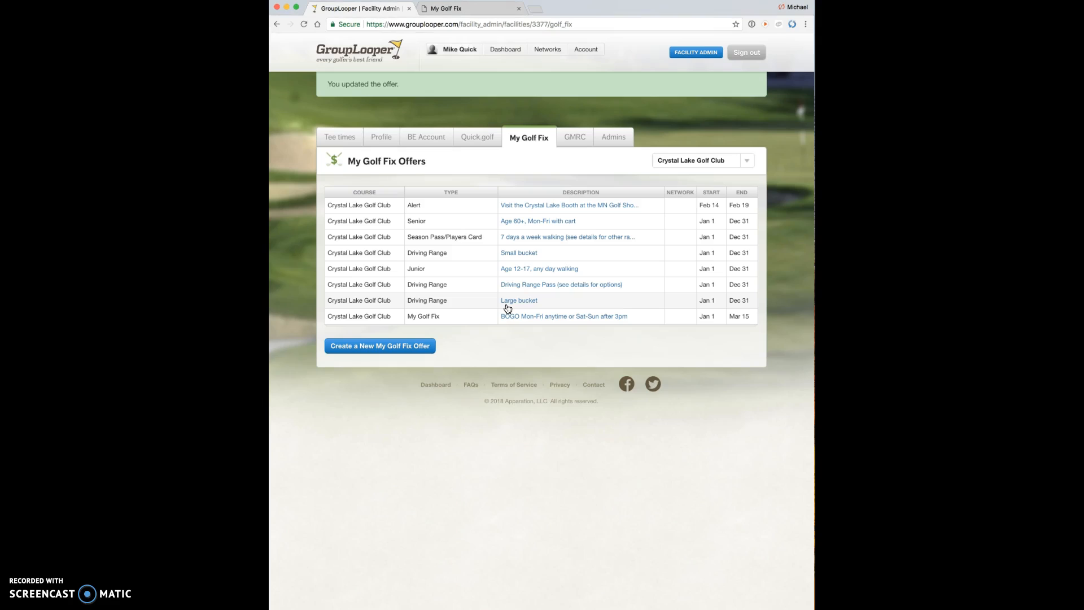